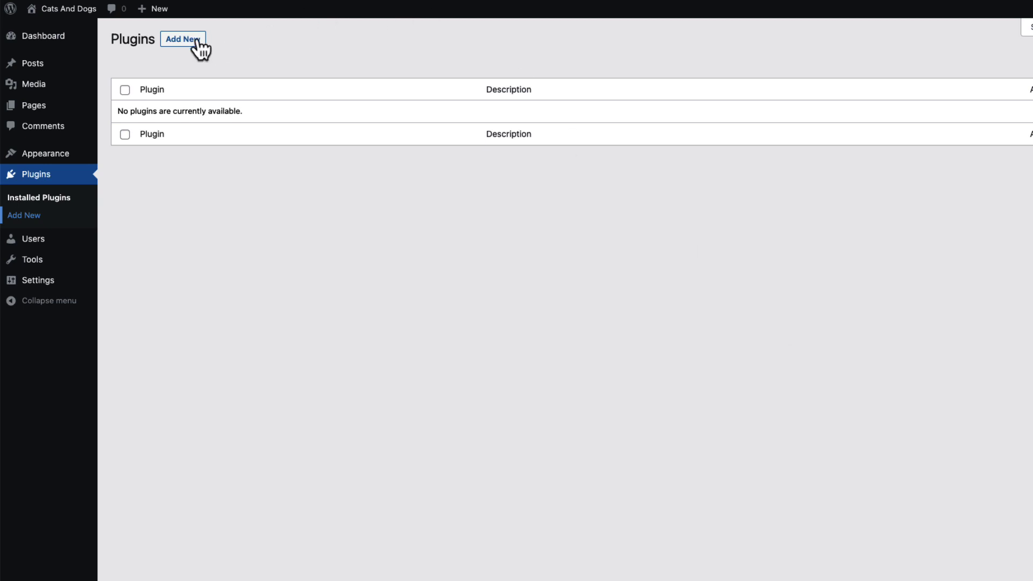
# - Open Add New to show featured plugins such as Classic Editor and Akismet
pyautogui.click(183, 40)
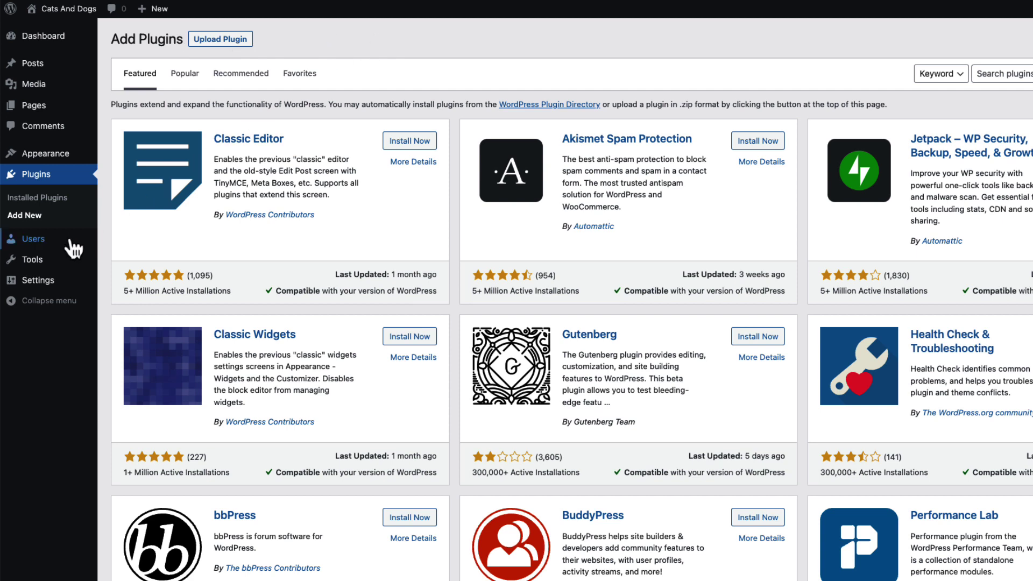
# - Bulk-install six favourites, including Advanced Dynamic Pricing, Code Snippets, Converter for Media, Loco Translate and Montonio
pyautogui.moveTo(81, 261)
pyautogui.click(135, 400)
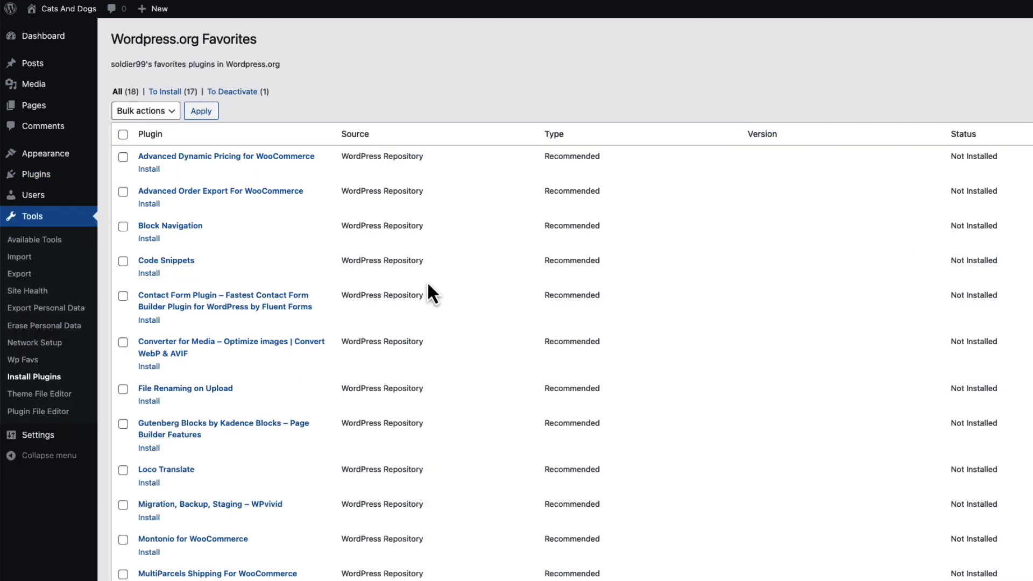
pyautogui.scroll(-2, 485, 86)
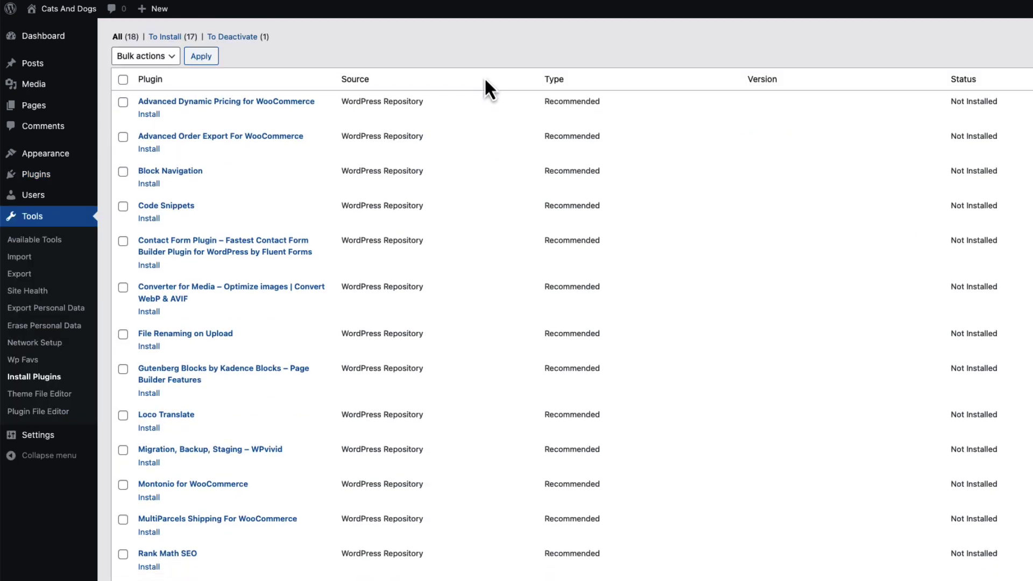
pyautogui.click(123, 101)
pyautogui.click(123, 137)
pyautogui.click(124, 206)
pyautogui.click(124, 287)
pyautogui.click(123, 416)
pyautogui.click(123, 485)
pyautogui.click(156, 55)
pyautogui.click(145, 69)
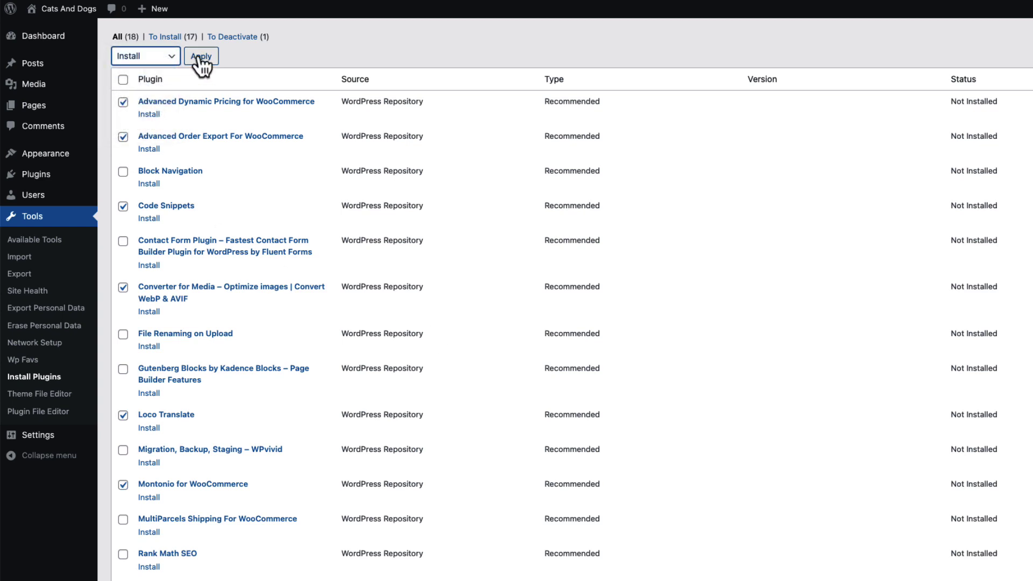
pyautogui.click(202, 58)
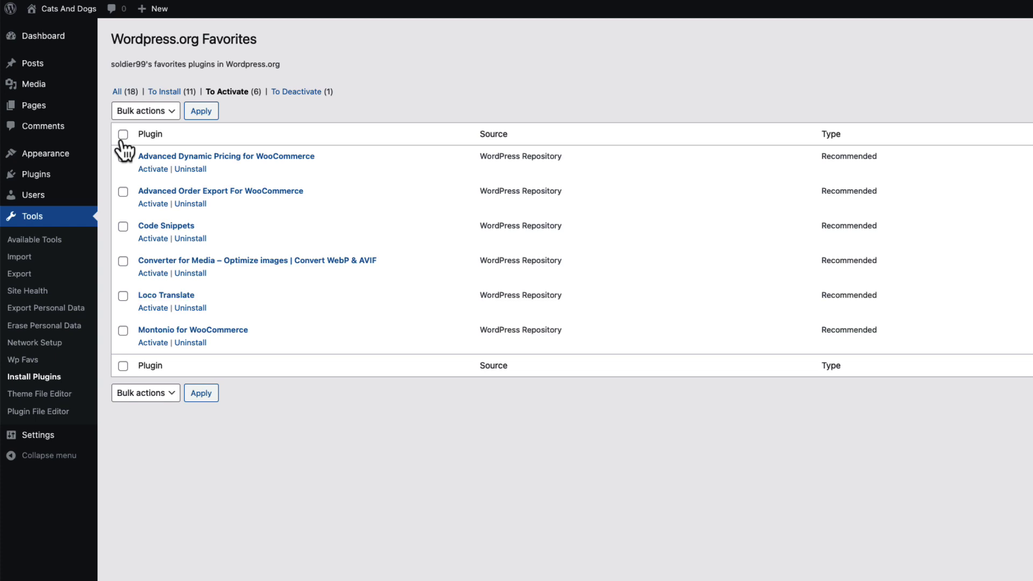
# - Bulk-activate all six newly installed plugins
pyautogui.click(123, 134)
pyautogui.click(145, 111)
pyautogui.click(133, 138)
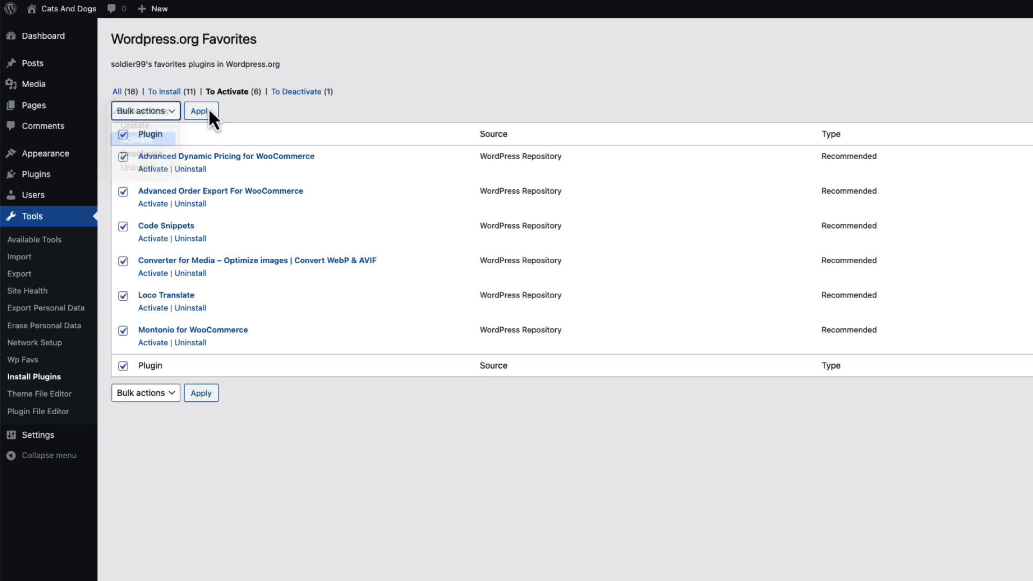
pyautogui.click(210, 112)
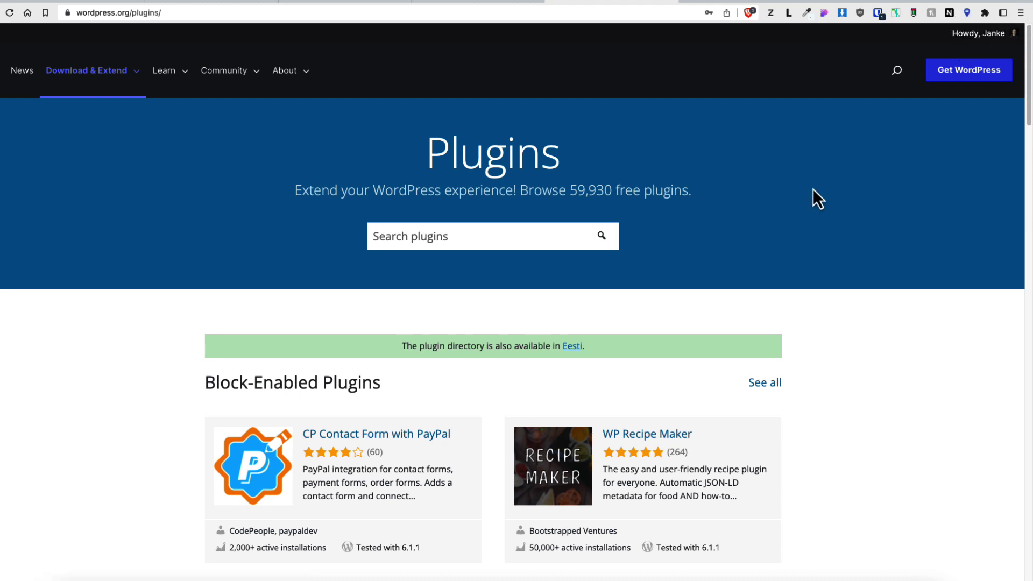
# - Search for wpvivid, then favourite and unfavourite WPvivid Backup for MainWP
pyautogui.scroll(-2, 812, 188)
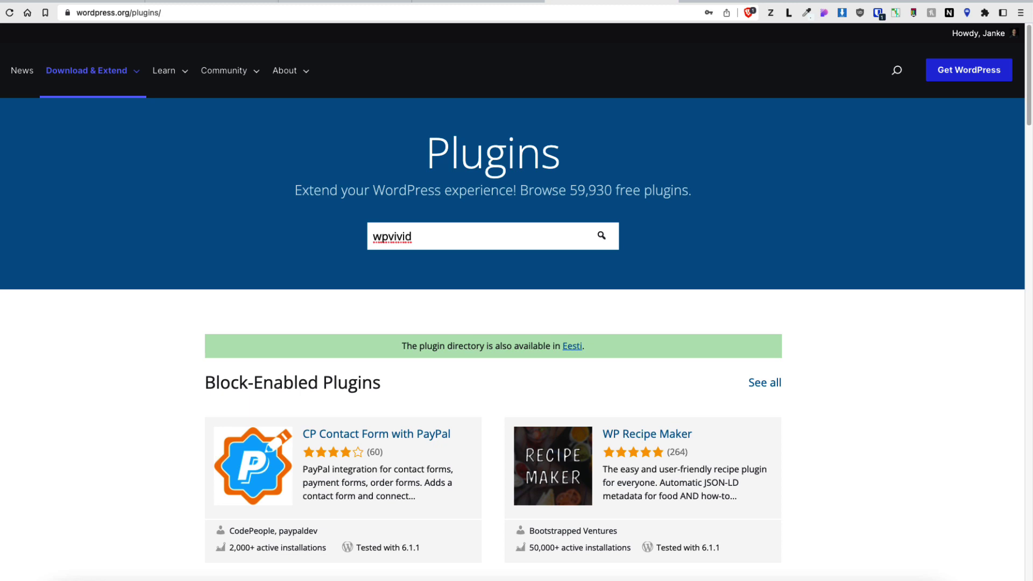
pyautogui.press('Return')
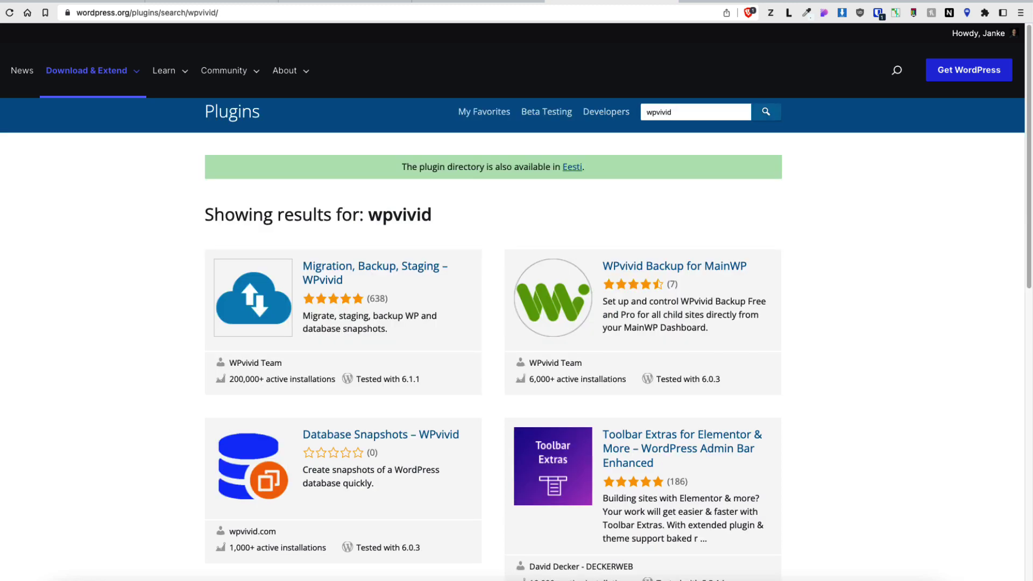
pyautogui.click(405, 269)
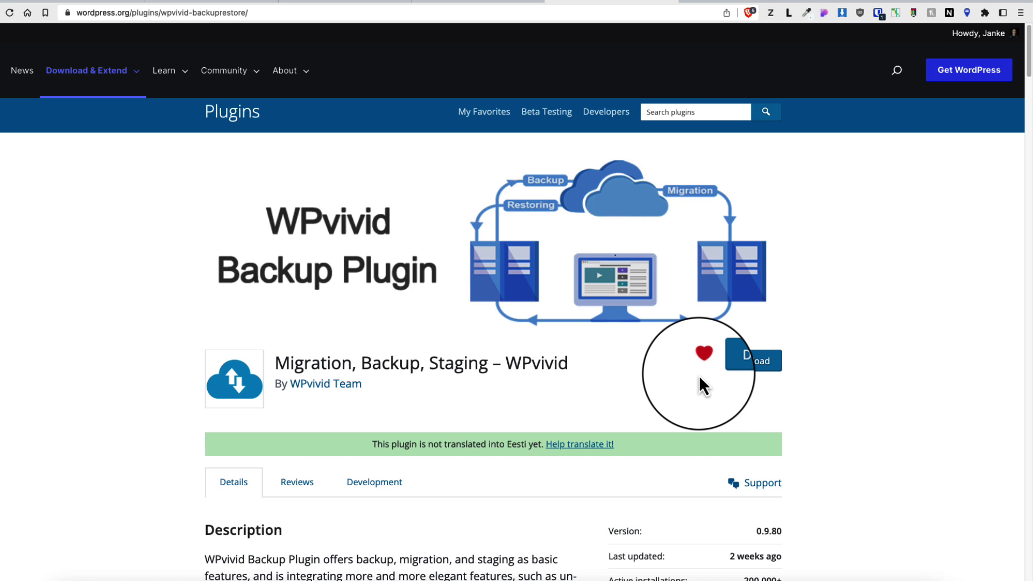
pyautogui.press('super+bracketleft')
pyautogui.click(665, 263)
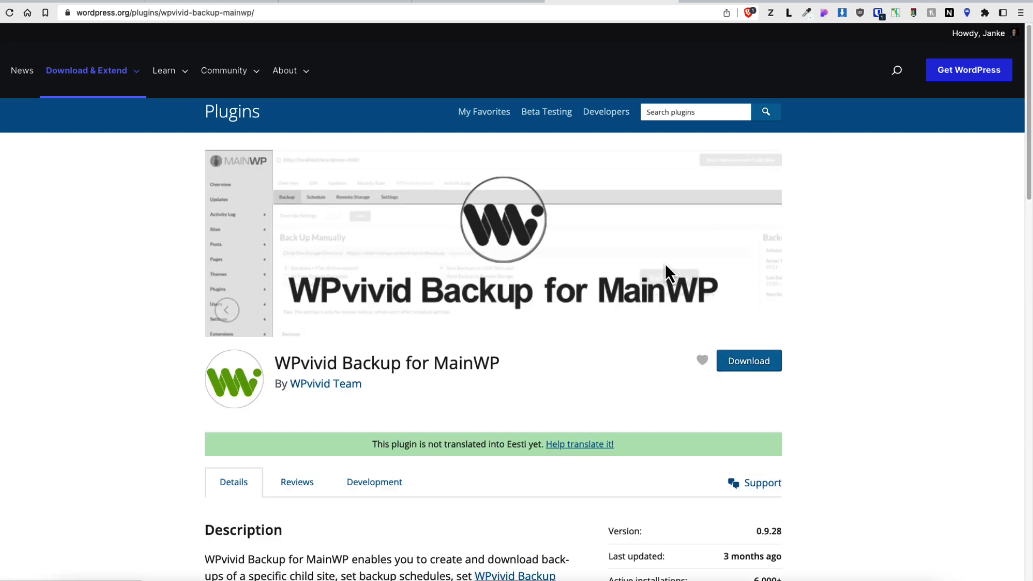
pyautogui.click(701, 364)
pyautogui.click(702, 361)
# - Open My Favorites and scroll through the favourite plugins list
pyautogui.click(479, 113)
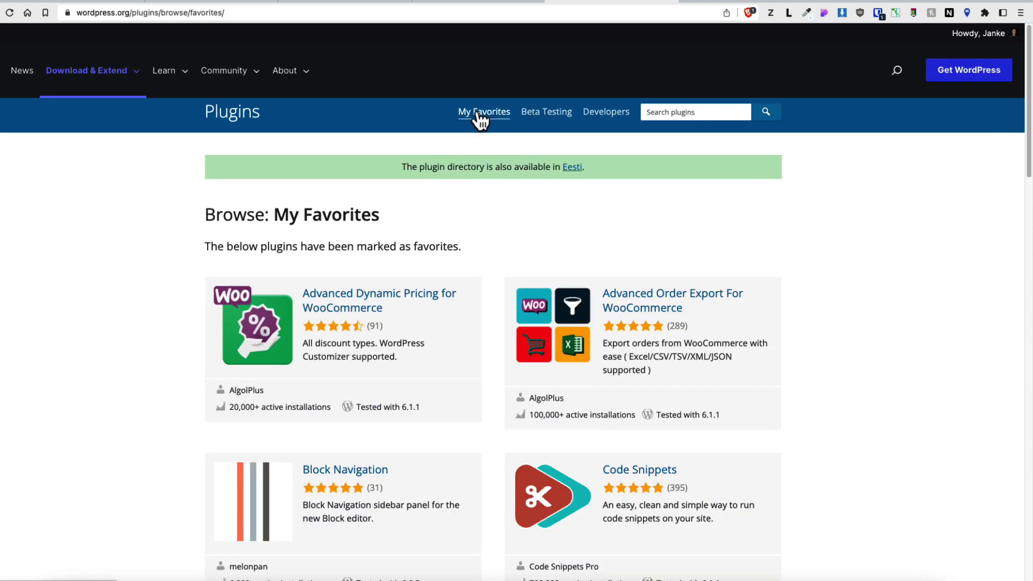
pyautogui.scroll(-12, 633, 377)
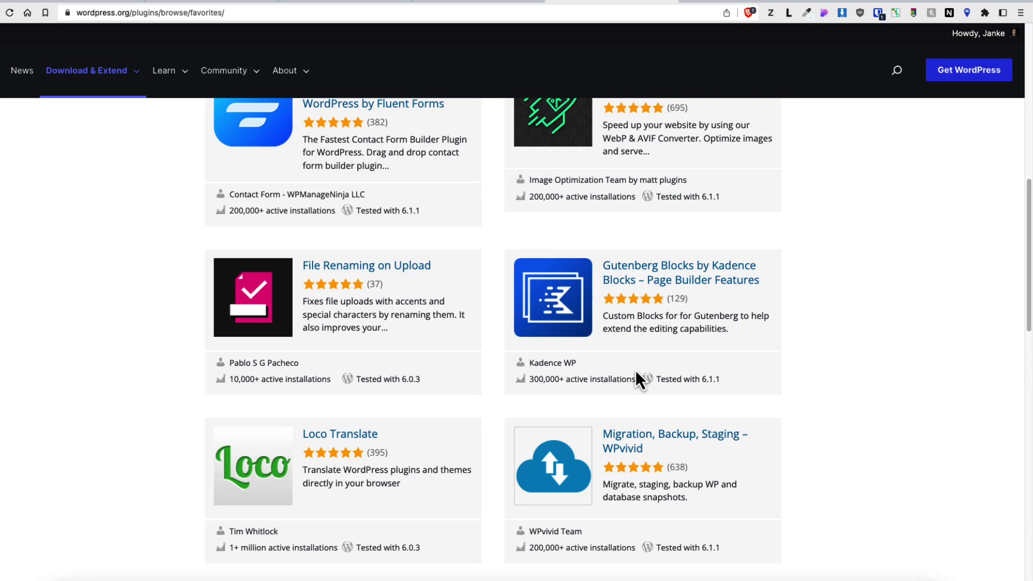
pyautogui.scroll(-4, 636, 371)
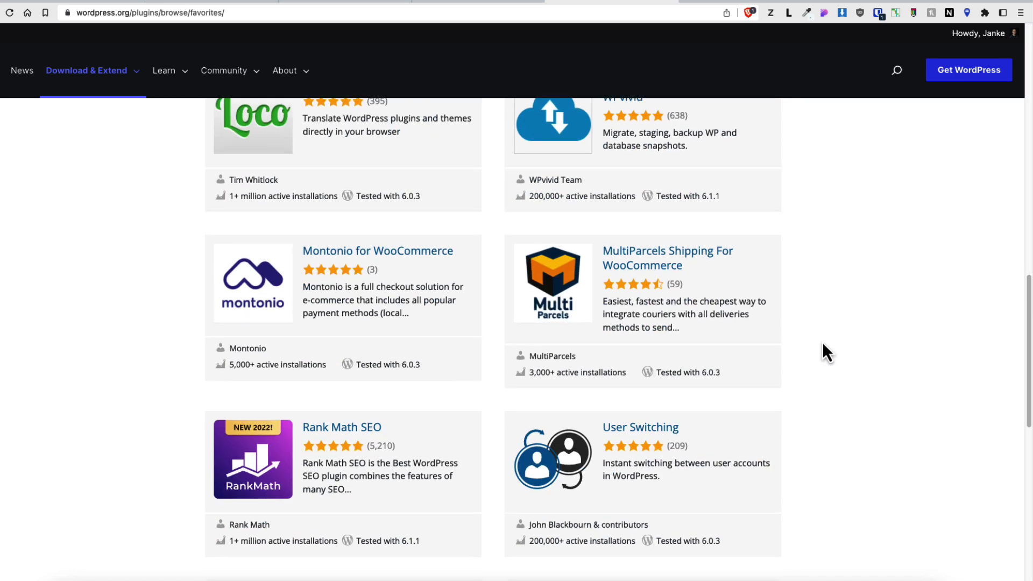
pyautogui.scroll(-6, 822, 344)
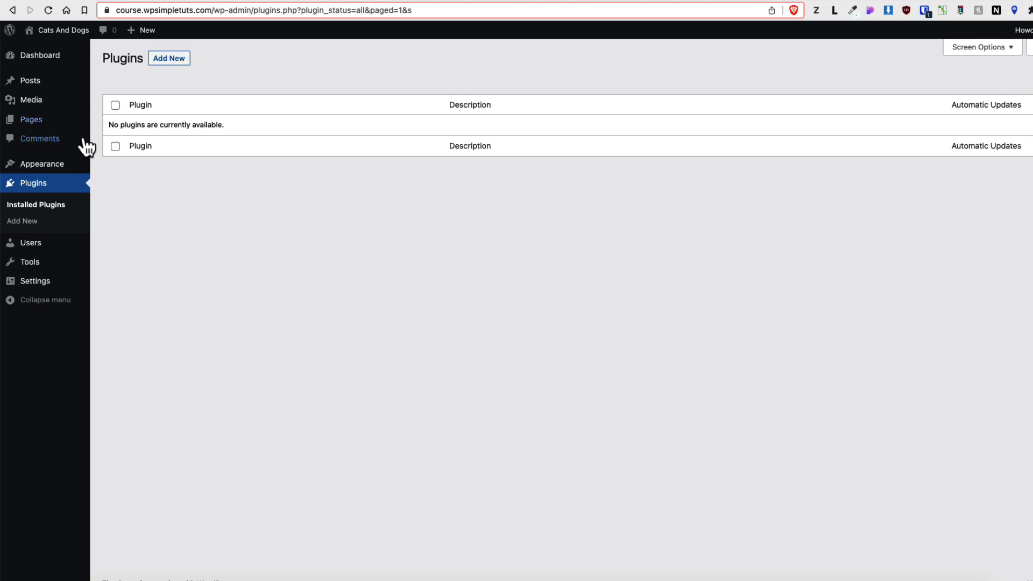
# - Load the WordPress.org account's favourites in the Add Plugins Favorites tab
pyautogui.click(185, 64)
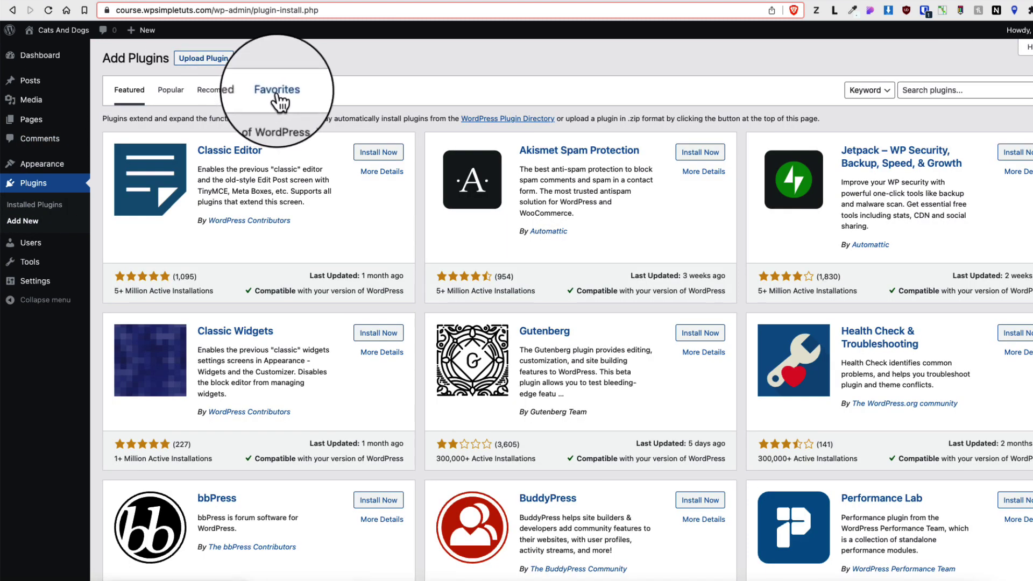
pyautogui.click(276, 92)
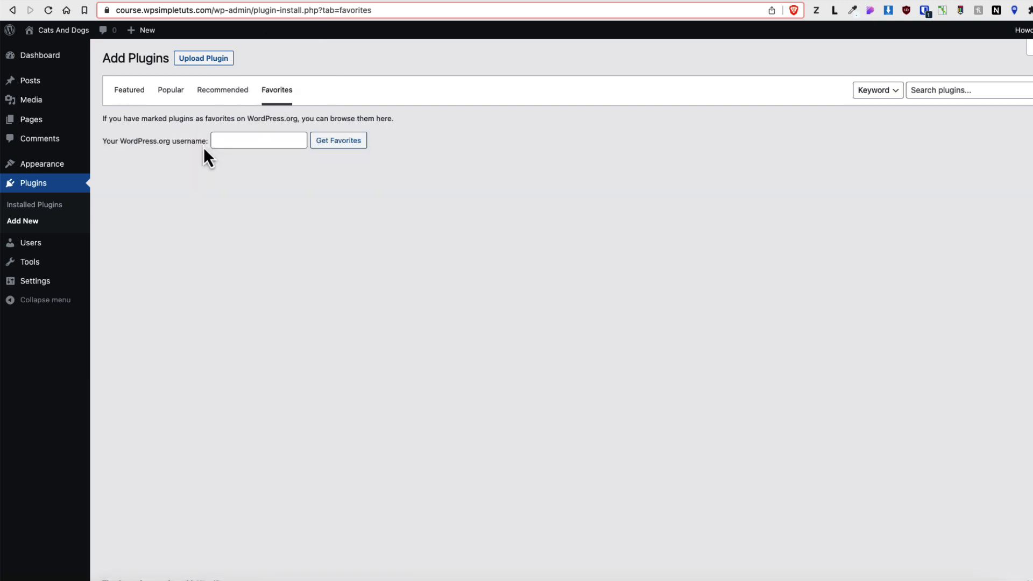
pyautogui.click(239, 140)
pyautogui.write('wpsimpletuts')
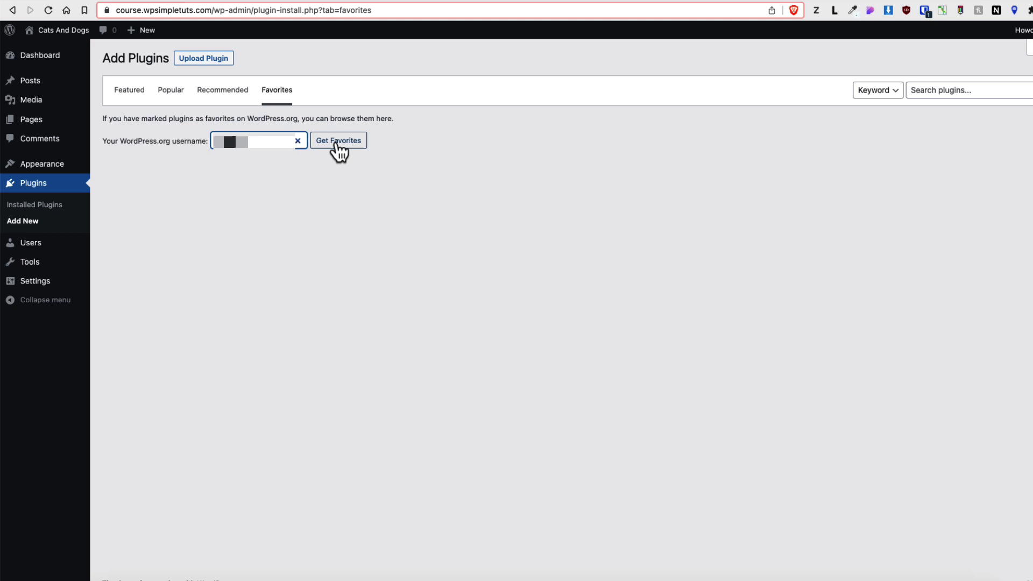
pyautogui.click(338, 141)
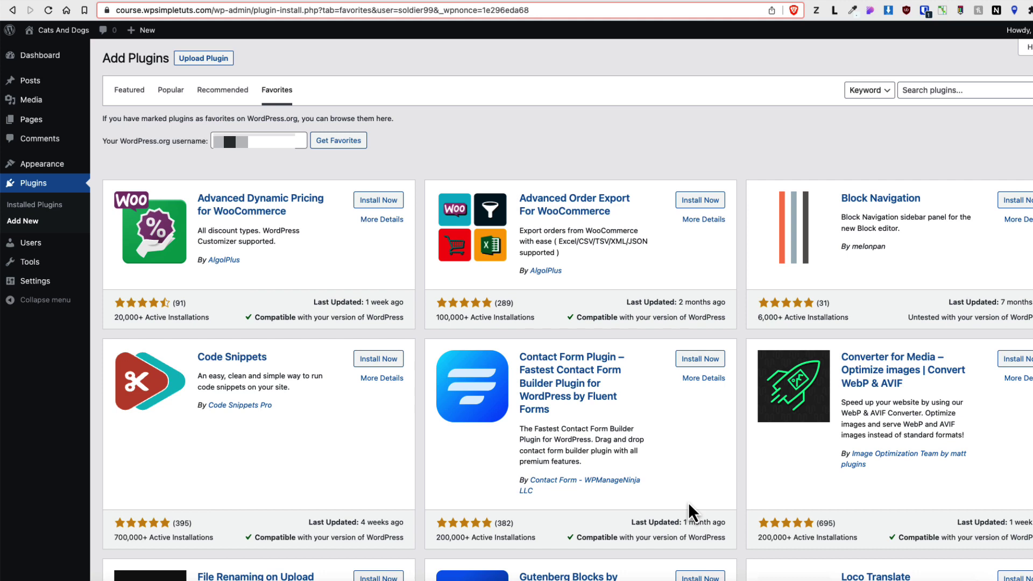
# - Install Block Navigation, Code Snippets, Fluent Forms and Converter for Media, and activate Code Snippets
pyautogui.click(1015, 200)
pyautogui.click(699, 359)
pyautogui.click(378, 359)
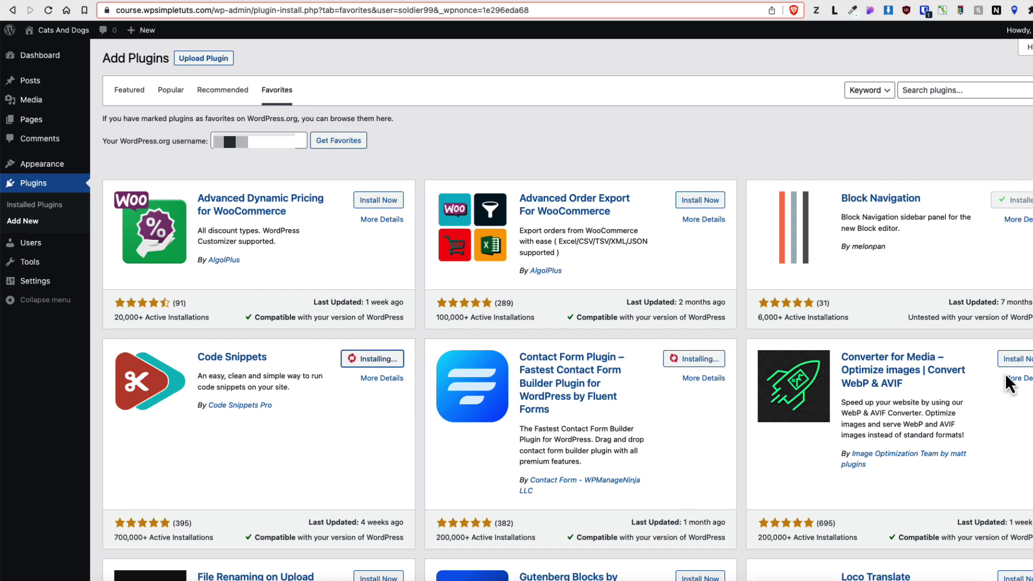
pyautogui.click(1014, 360)
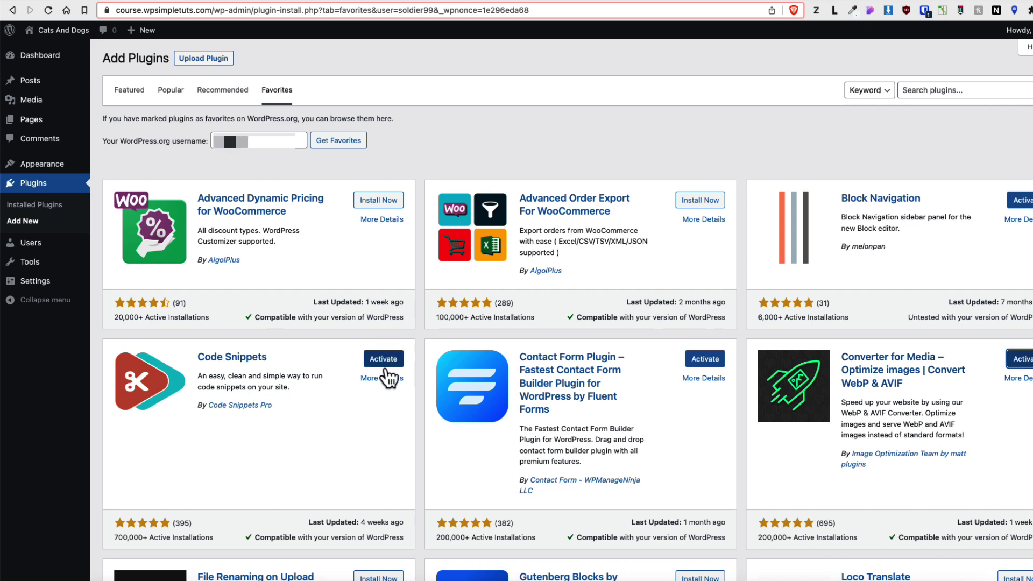
pyautogui.click(387, 361)
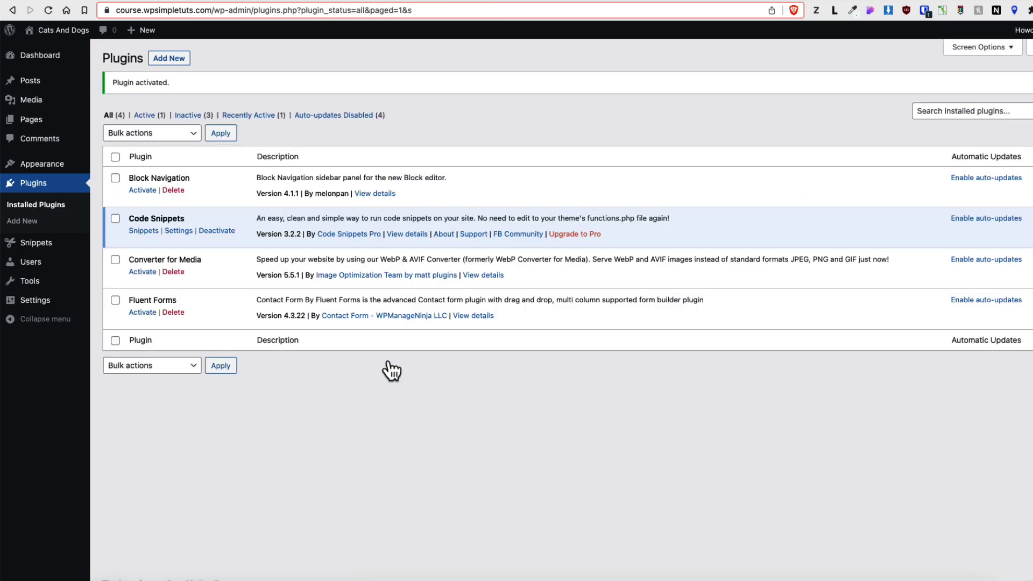
# - Bulk-activate Block Navigation, Converter for Media and Fluent Forms
pyautogui.click(115, 300)
pyautogui.click(115, 259)
pyautogui.click(115, 177)
pyautogui.click(145, 134)
pyautogui.click(141, 146)
pyautogui.click(223, 135)
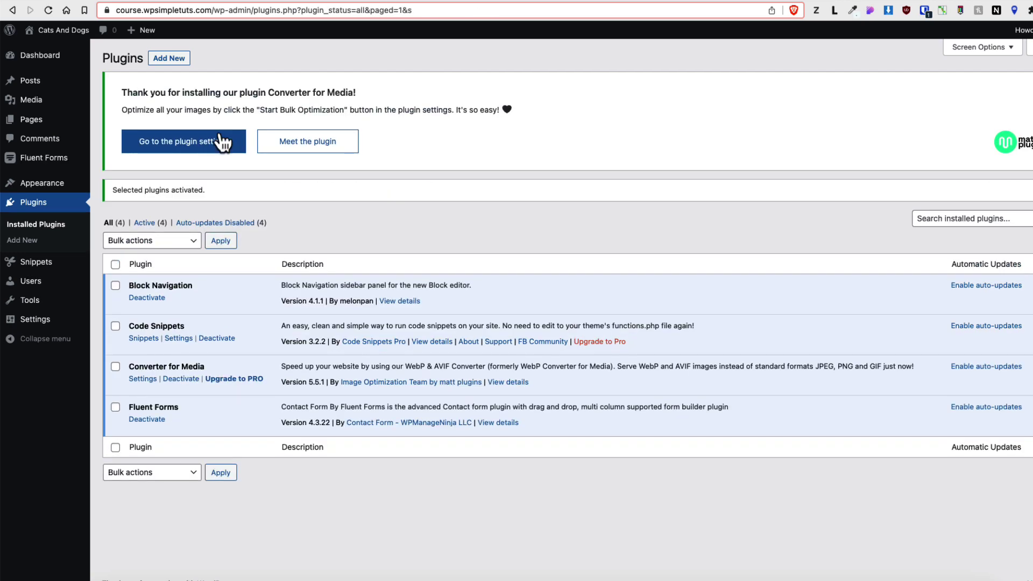
pyautogui.click(22, 240)
# - Replace the Favorites username with the Smash Balloon author's username and load their favourites
pyautogui.click(277, 92)
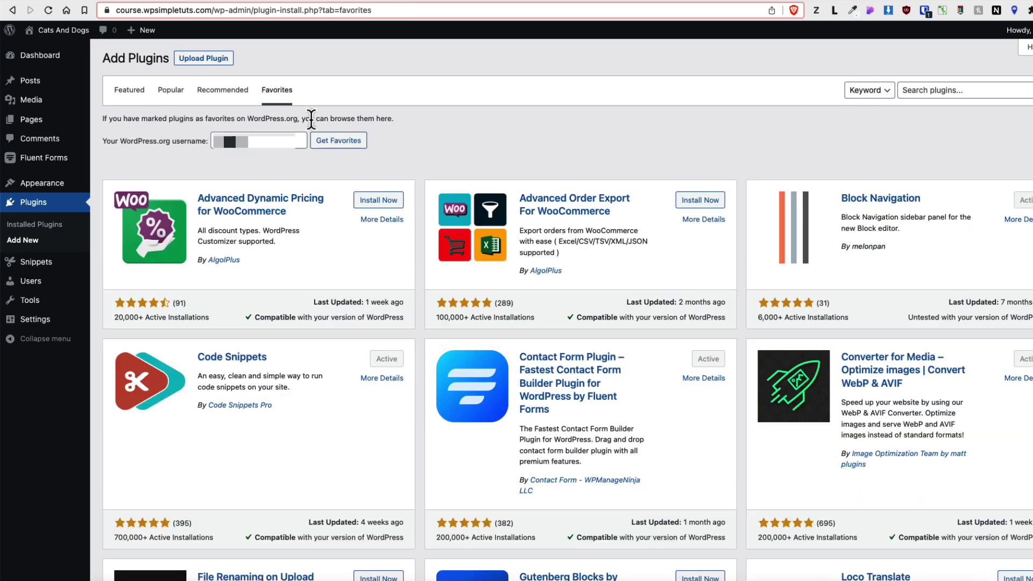
pyautogui.moveTo(252, 141); pyautogui.dragTo(198, 143)
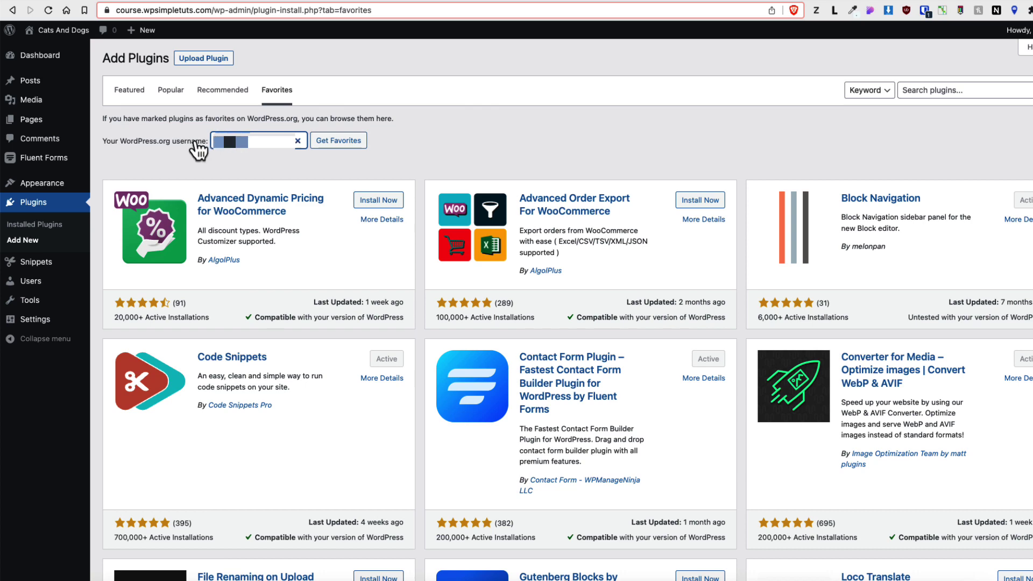
pyautogui.press('BackSpace')
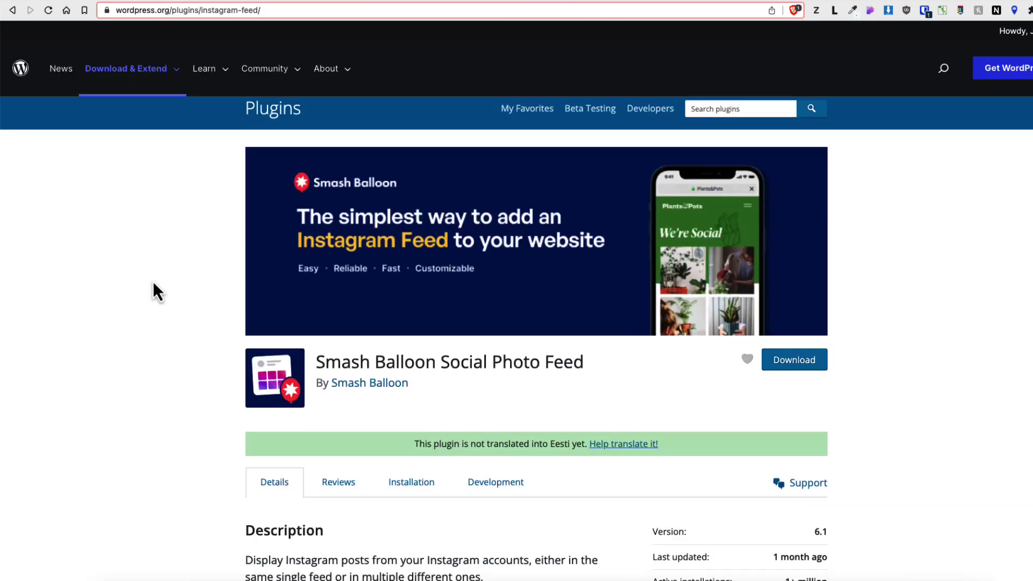
pyautogui.scroll(-3, 152, 282)
pyautogui.scroll(3, 153, 282)
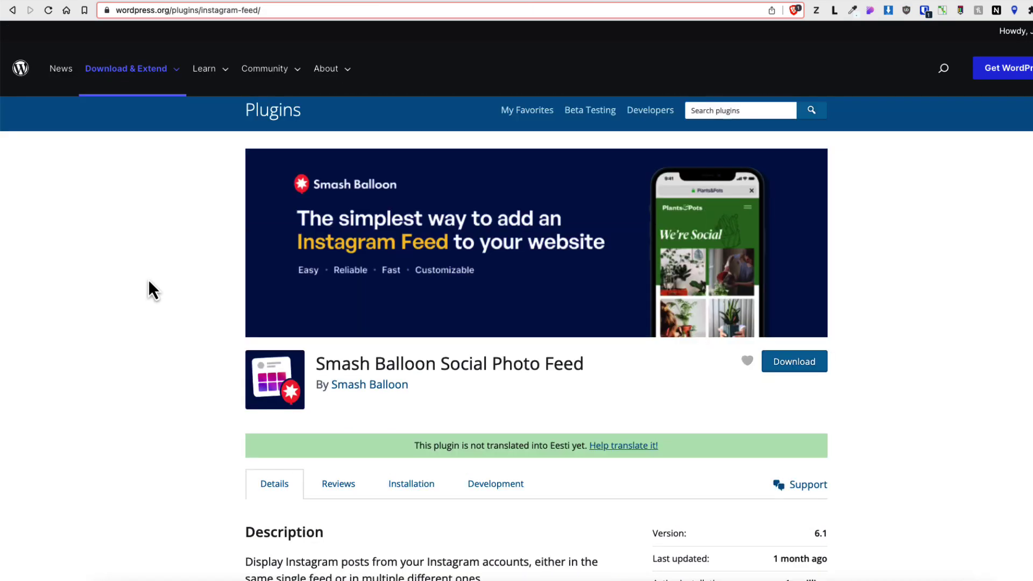
pyautogui.scroll(-15, 148, 285)
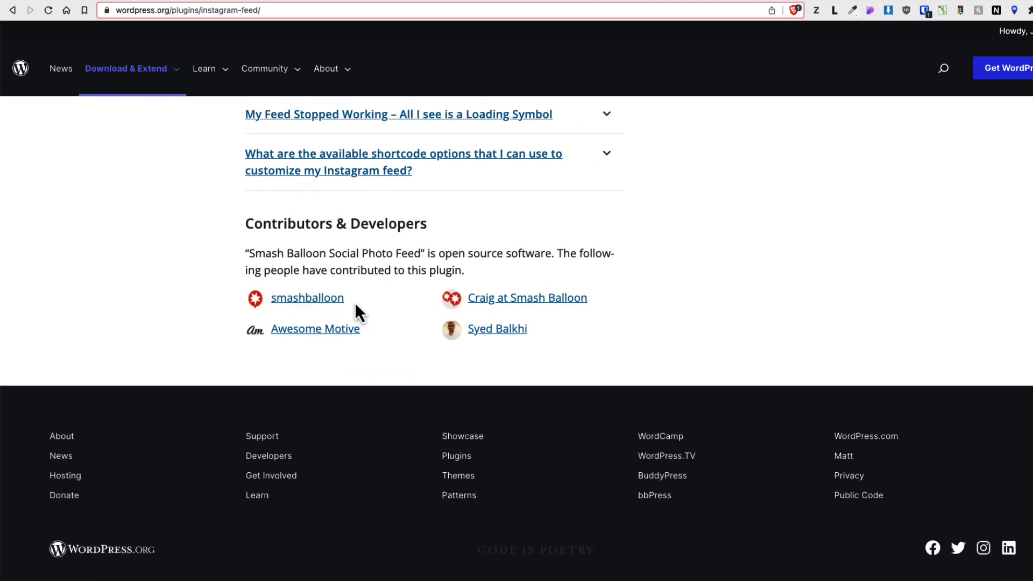
pyautogui.moveTo(347, 299); pyautogui.dragTo(272, 296)
pyautogui.press('super+c')
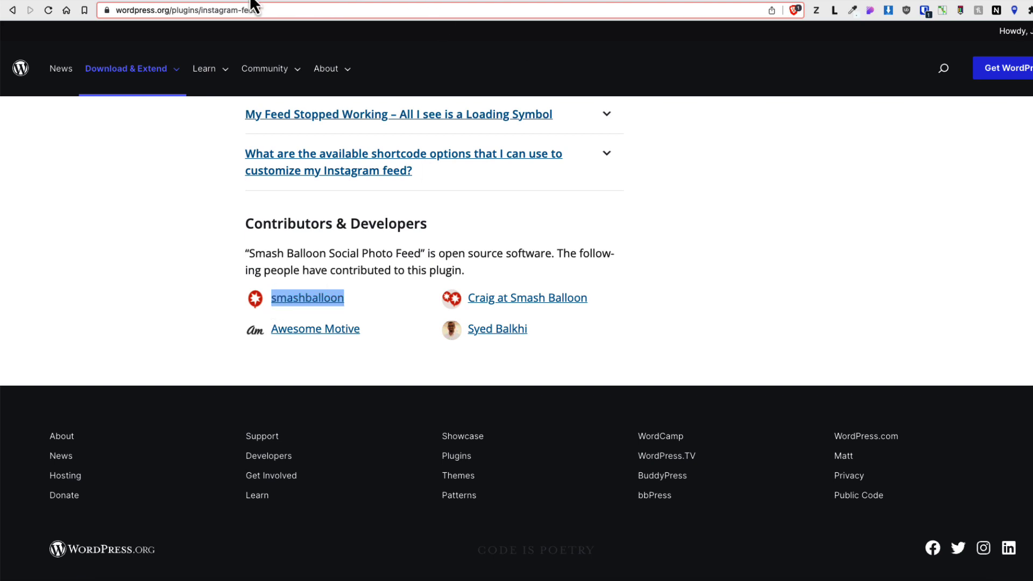
pyautogui.hotkey('ctrl', 'Tab')
pyautogui.press('super+v')
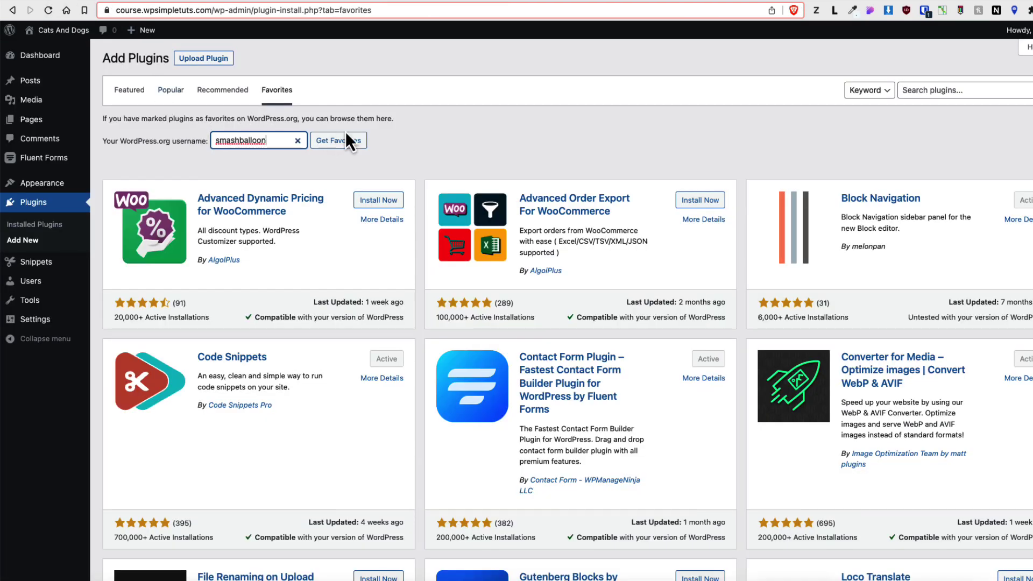
pyautogui.click(341, 141)
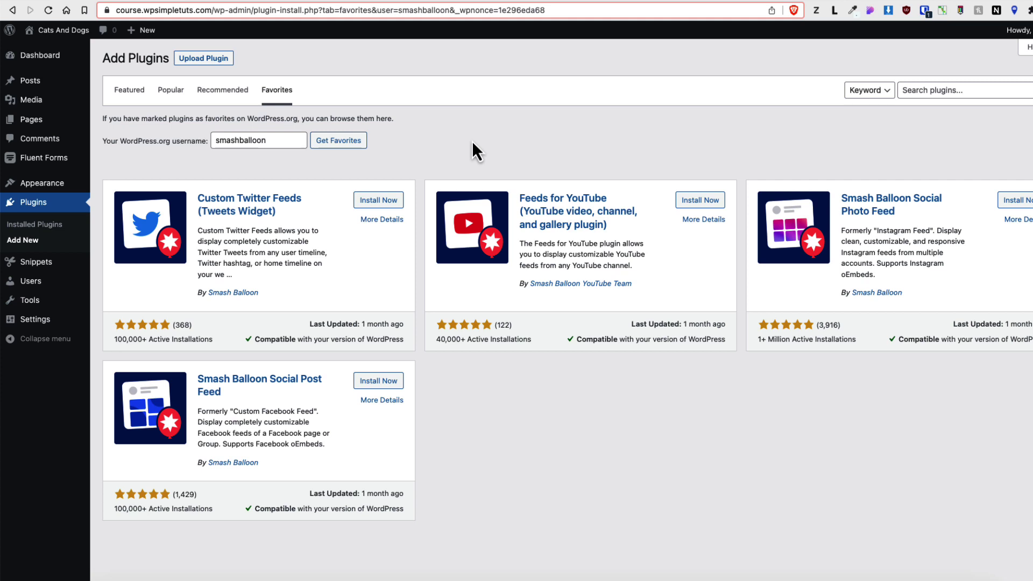
# - Search for 'wp favs', then install and activate the Wp Favs plugin
pyautogui.click(27, 242)
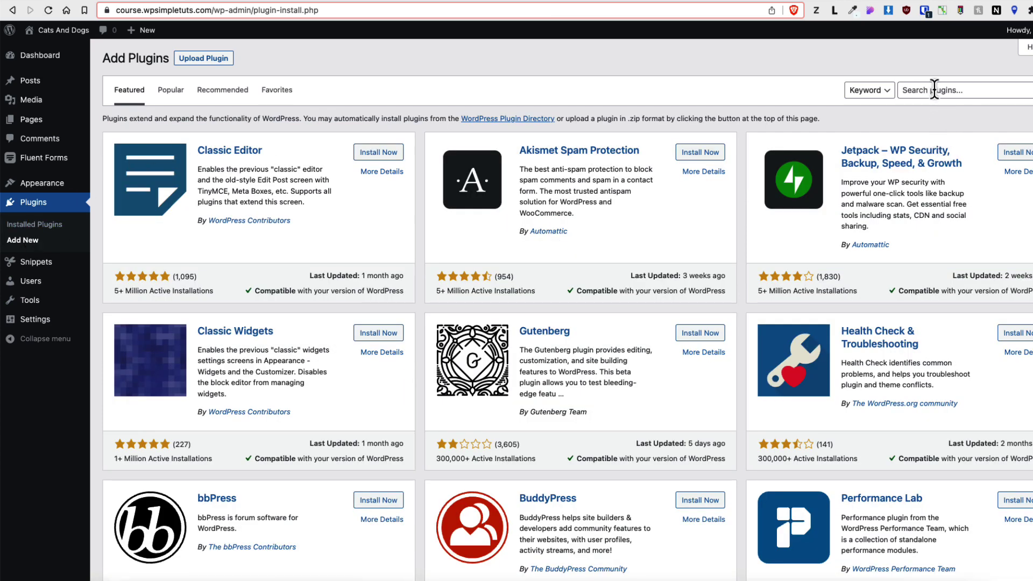
pyautogui.click(931, 89)
pyautogui.write('wp favs')
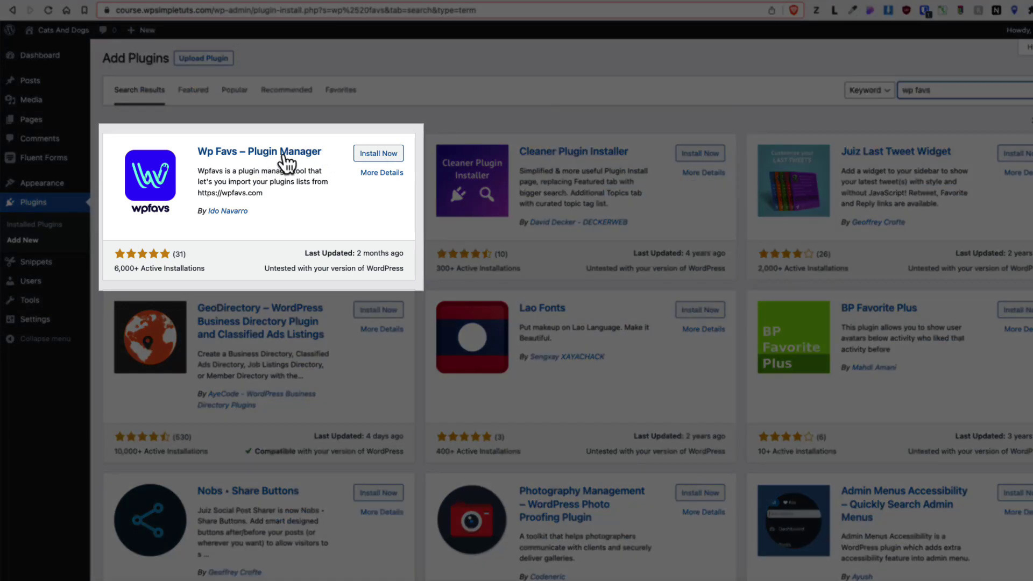
pyautogui.click(377, 155)
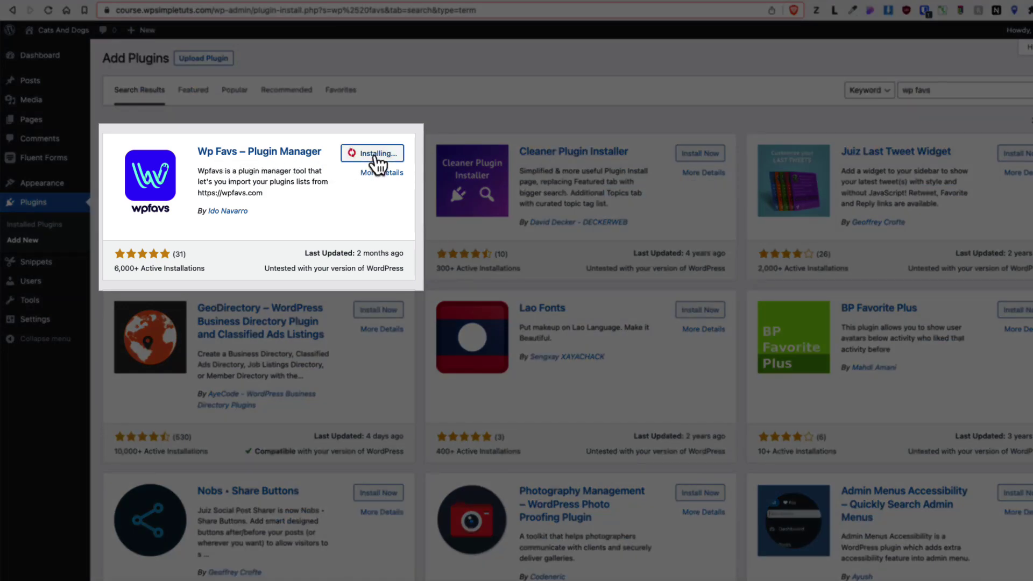
pyautogui.click(377, 155)
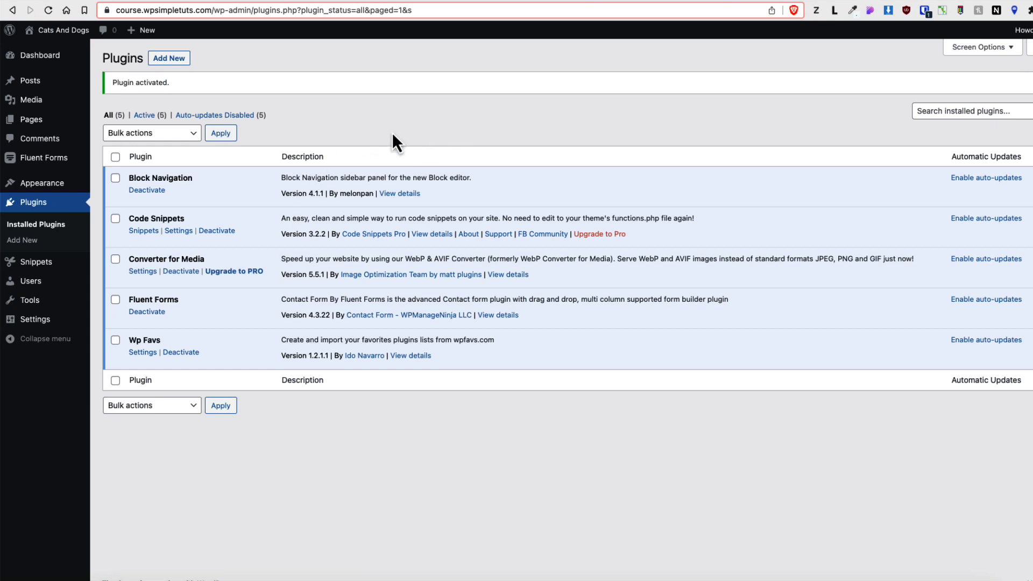
# - In Tools > Wp Favs, paste the WordPress.org username and load its favourites
pyautogui.moveTo(32, 309)
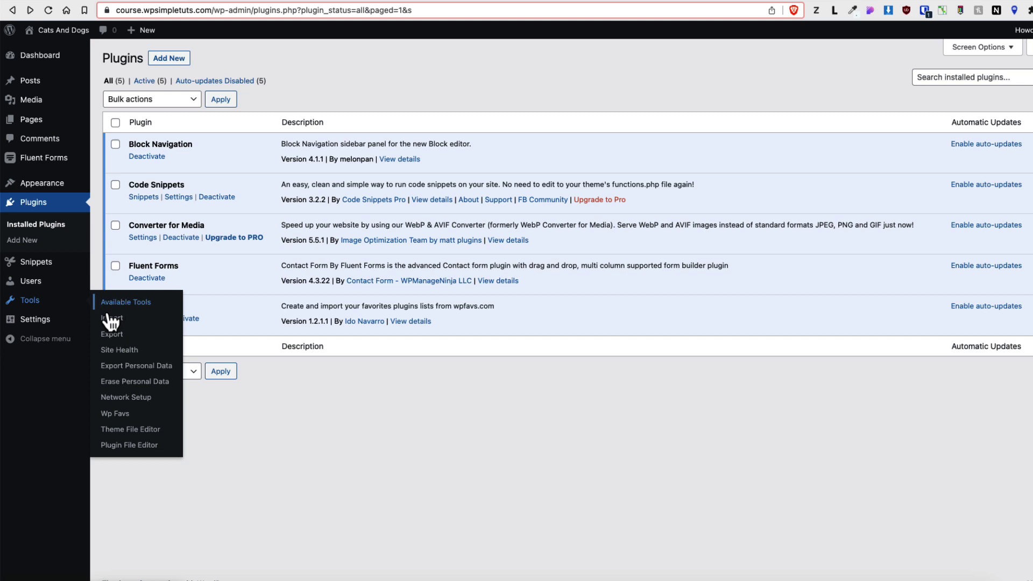
pyautogui.click(113, 419)
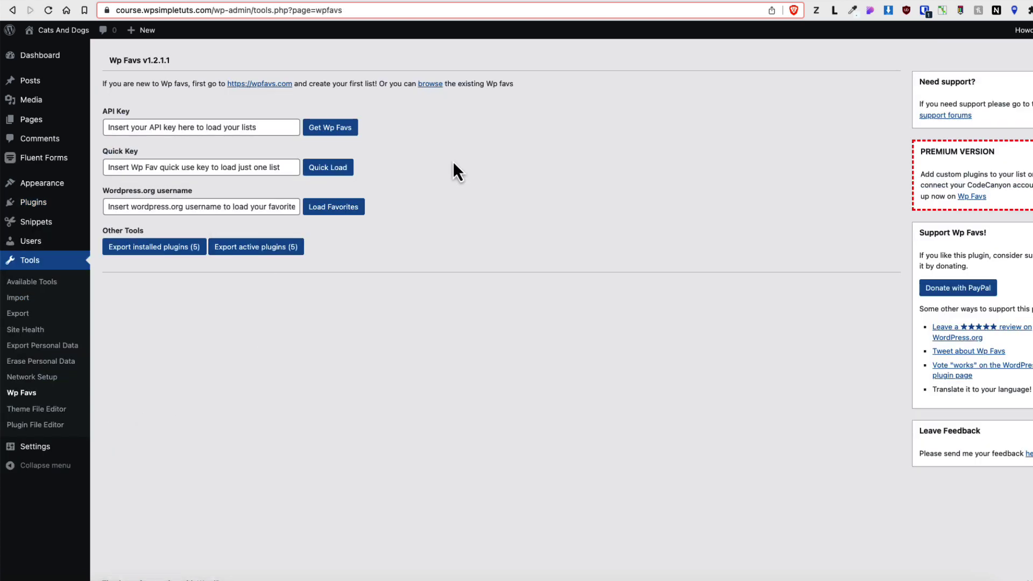
pyautogui.click(136, 204)
pyautogui.press('super+v')
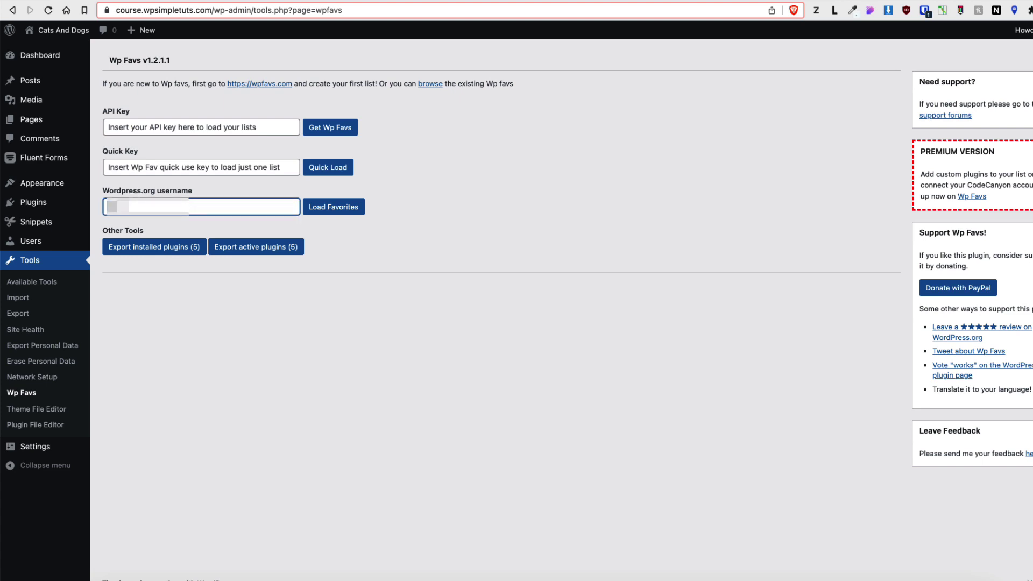
pyautogui.click(332, 211)
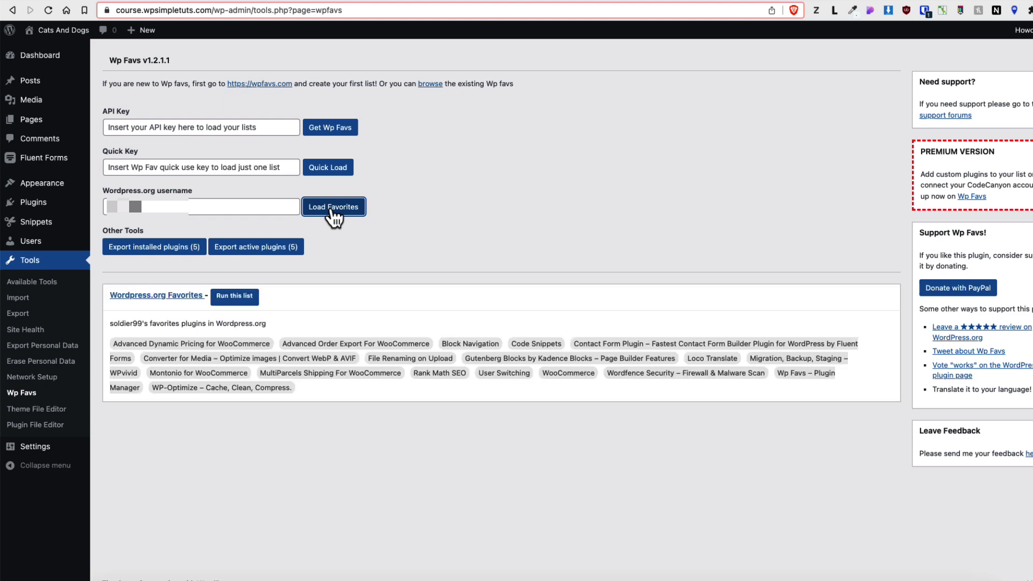
# - Run the favourites list and bulk-install the three uninstalled plugins
pyautogui.click(232, 298)
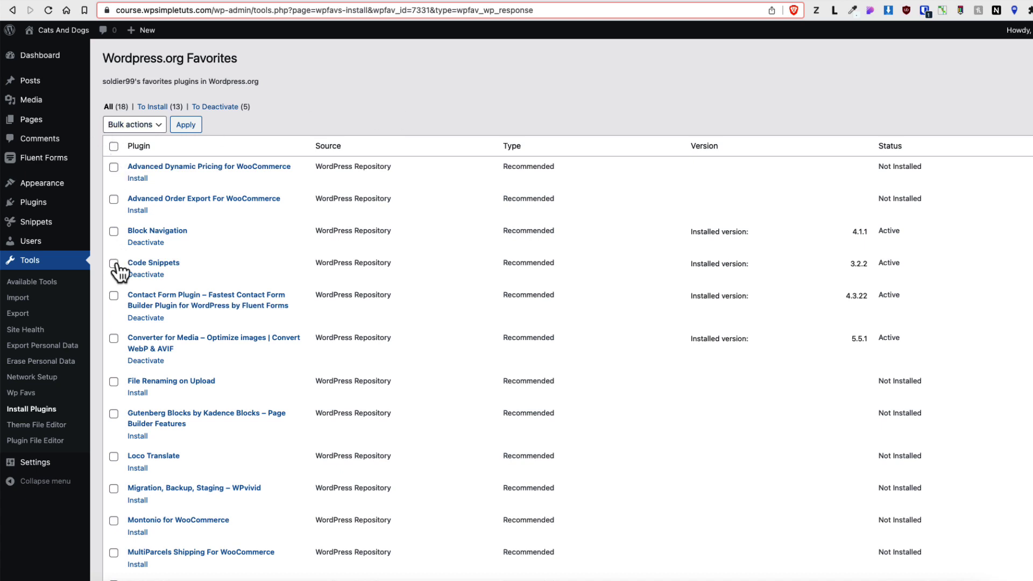
pyautogui.click(113, 231)
pyautogui.click(113, 381)
pyautogui.click(113, 488)
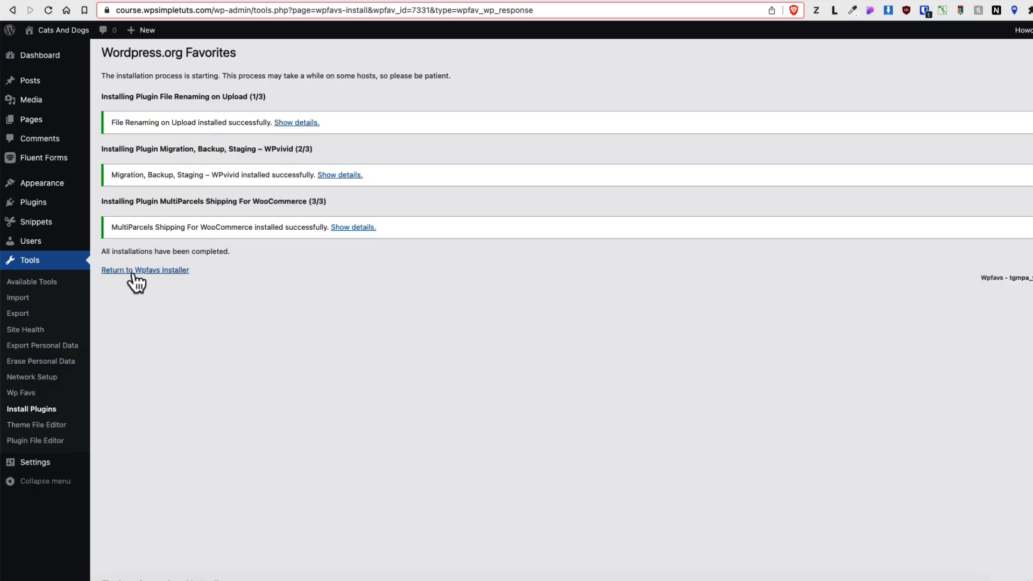
# - Filter to plugins awaiting activation and bulk-activate all three
pyautogui.click(145, 272)
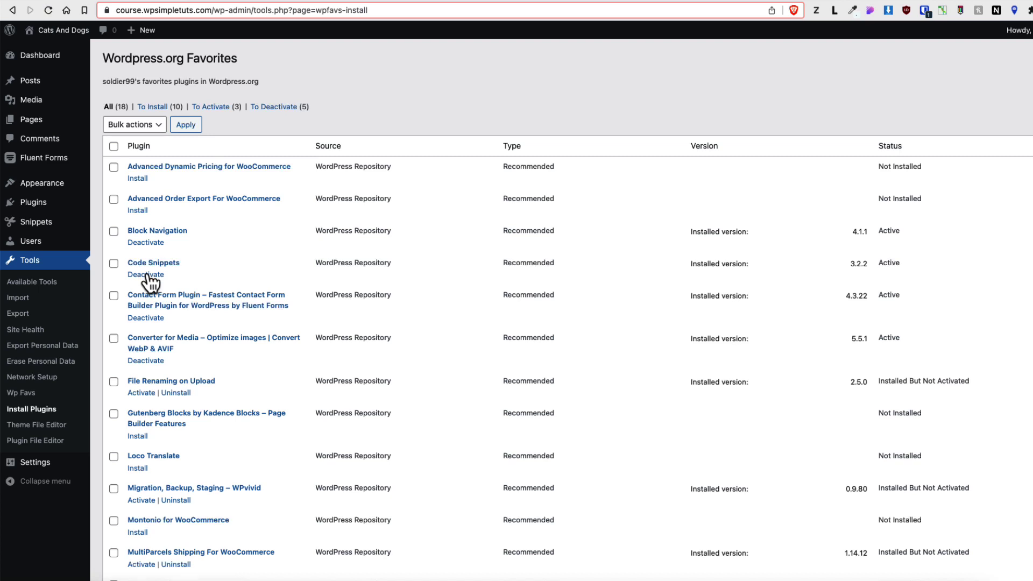
pyautogui.click(211, 107)
pyautogui.click(113, 146)
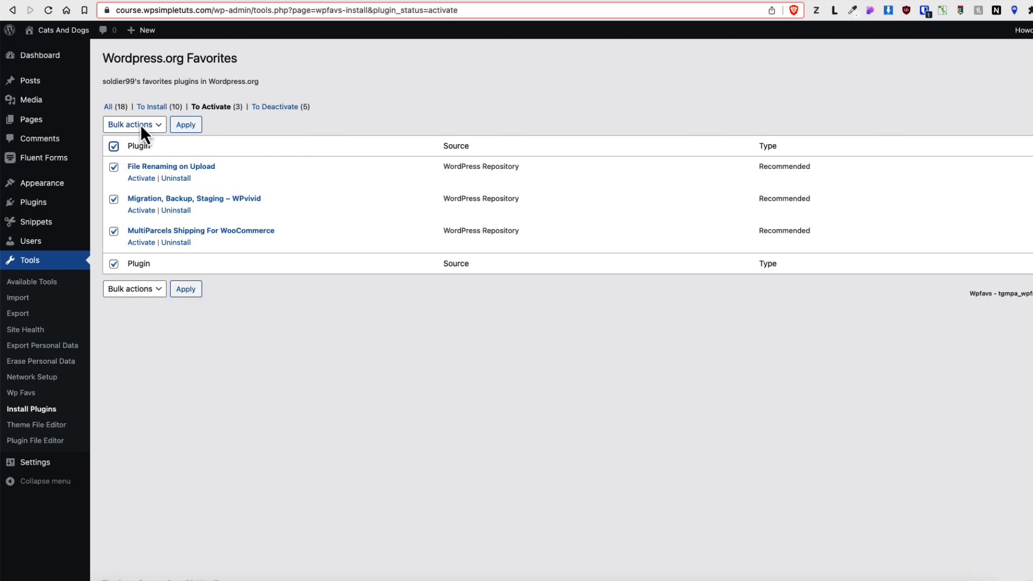
pyautogui.click(141, 125)
pyautogui.click(131, 150)
pyautogui.click(186, 125)
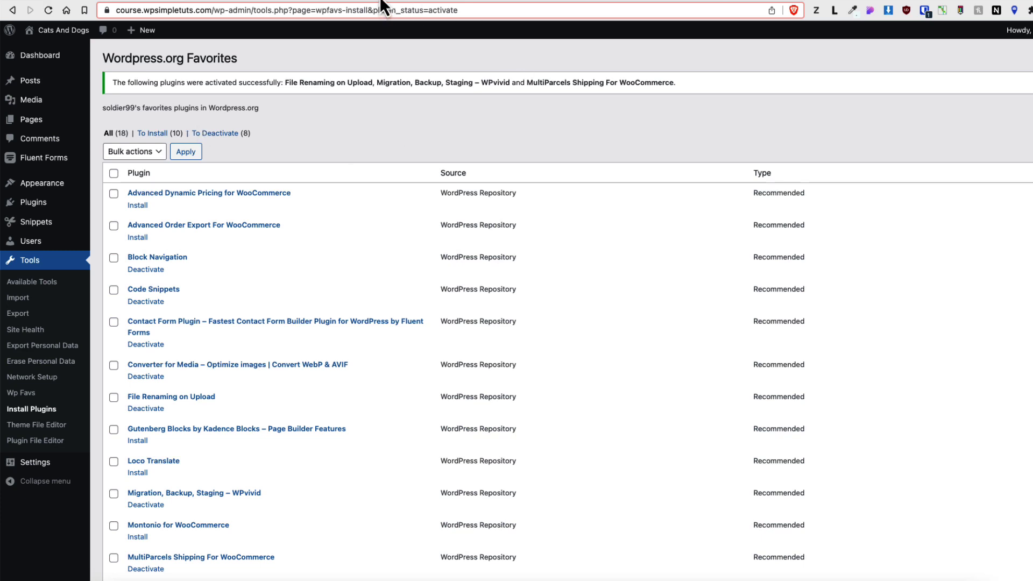
# - On wpfavs.com, go to My Wp Favs and start a New WpFav
pyautogui.hotkey('ctrl', 'Tab')
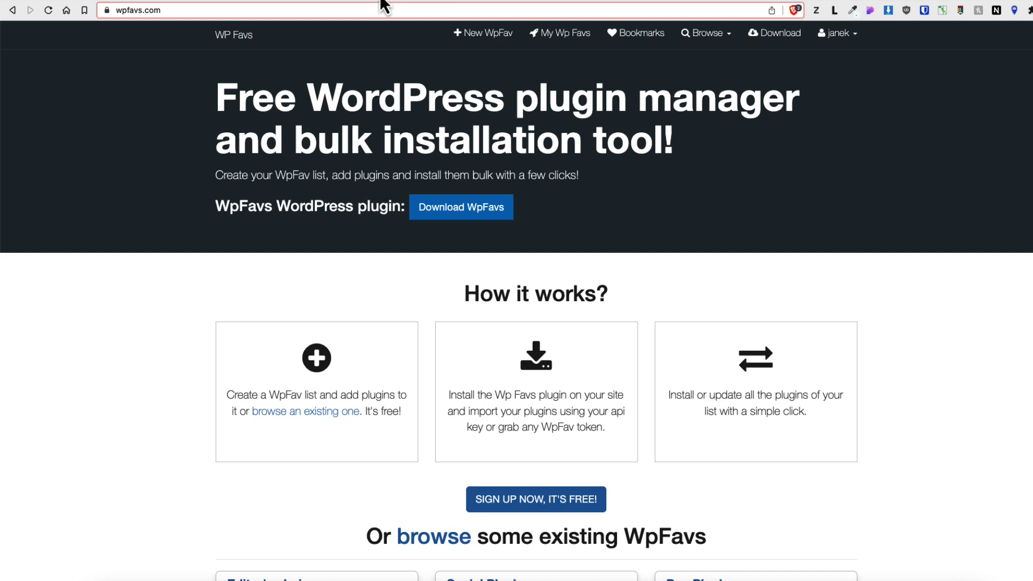
pyautogui.click(563, 37)
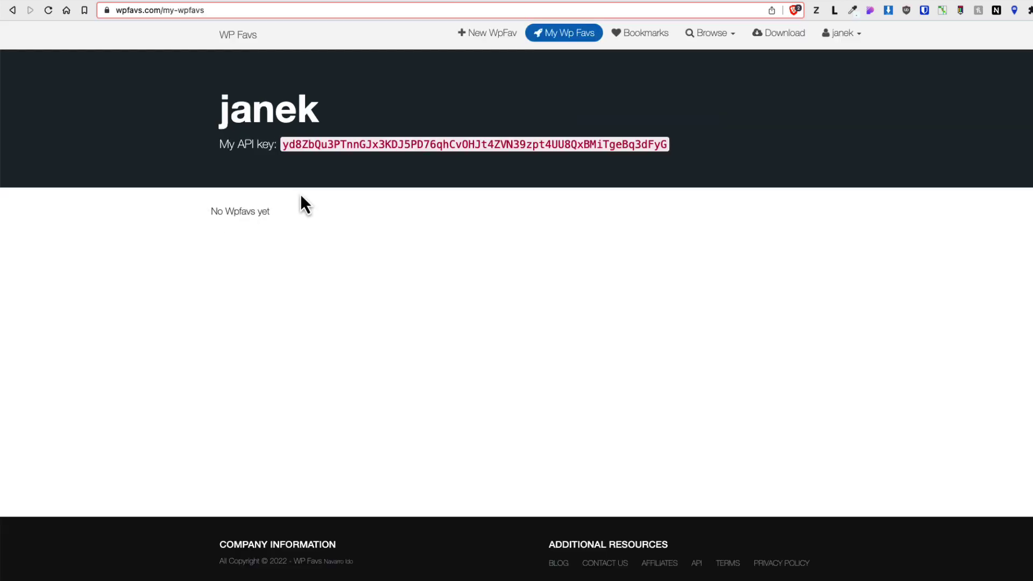
pyautogui.click(487, 37)
# - Title the list 'Essentials' and set it to Private
pyautogui.click(265, 231)
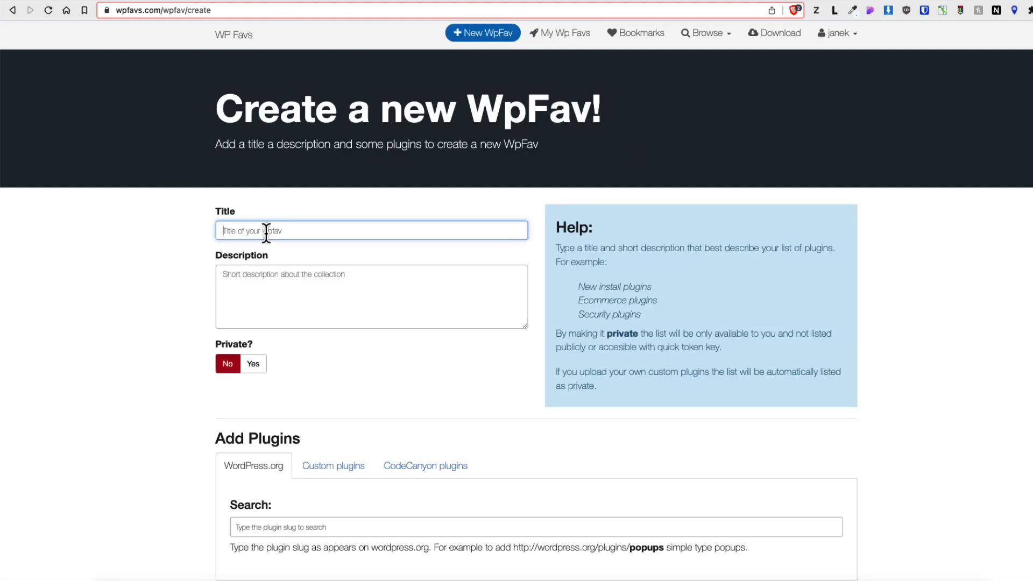
pyautogui.write('Essentials')
pyautogui.click(132, 337)
pyautogui.scroll(-2, 192, 313)
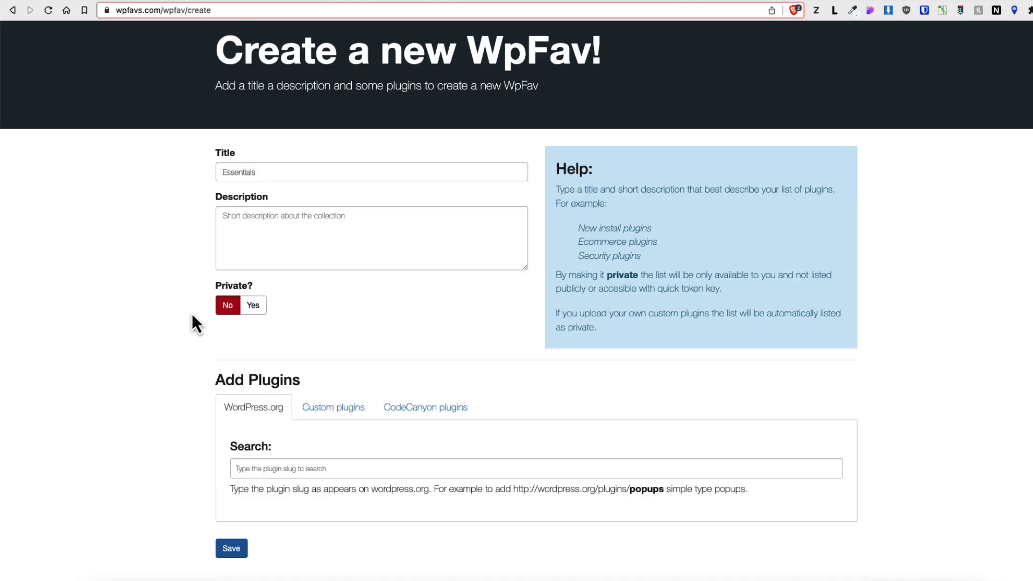
pyautogui.click(283, 218)
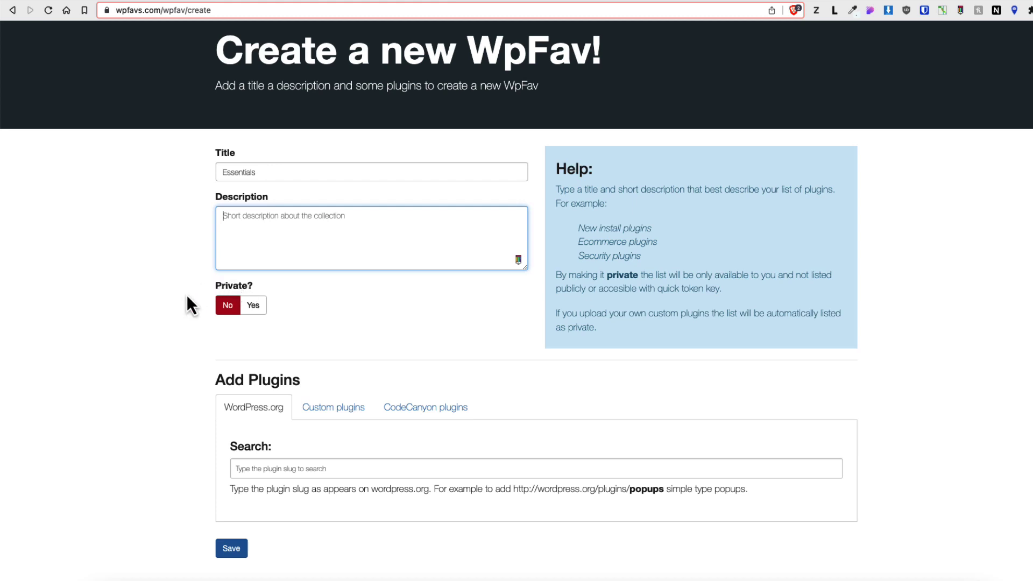
pyautogui.click(260, 308)
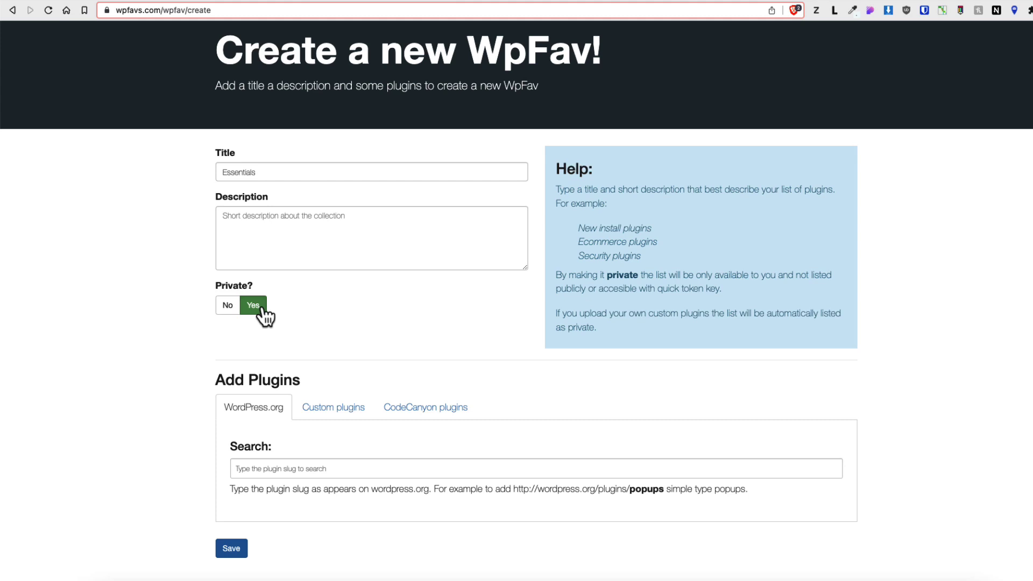
pyautogui.scroll(-2, 266, 315)
# - Add Gutenberg Blocks by Kadence Blocks and WooCommerce to the list
pyautogui.click(271, 397)
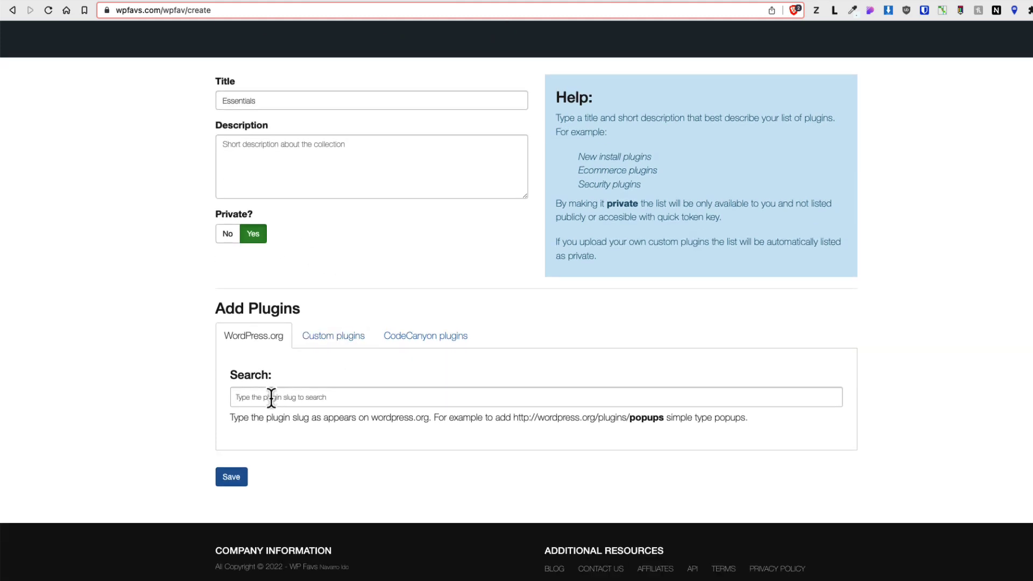
pyautogui.write('kadence')
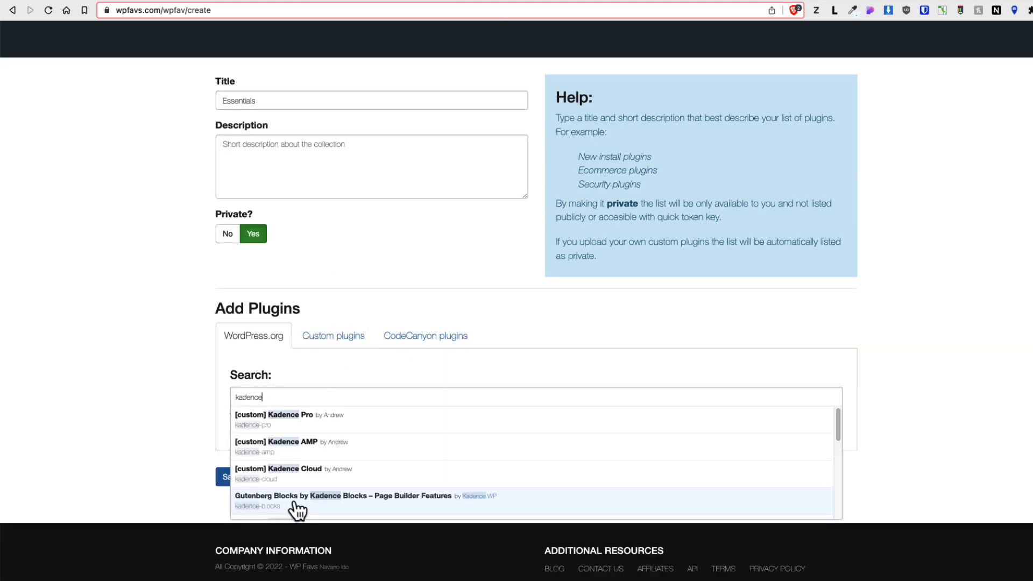
pyautogui.click(293, 509)
pyautogui.click(491, 350)
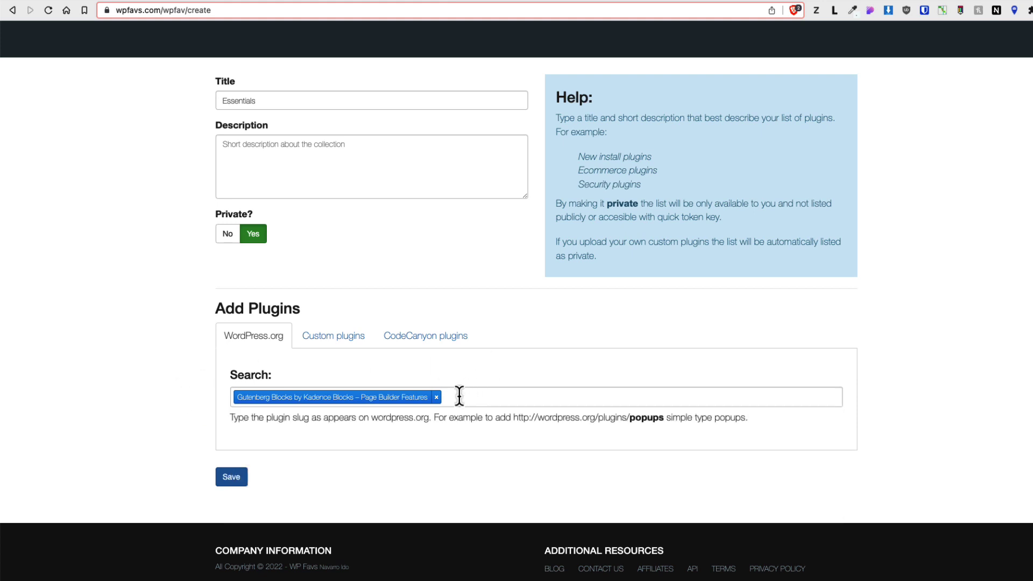
pyautogui.click(459, 397)
pyautogui.write('woocommerce')
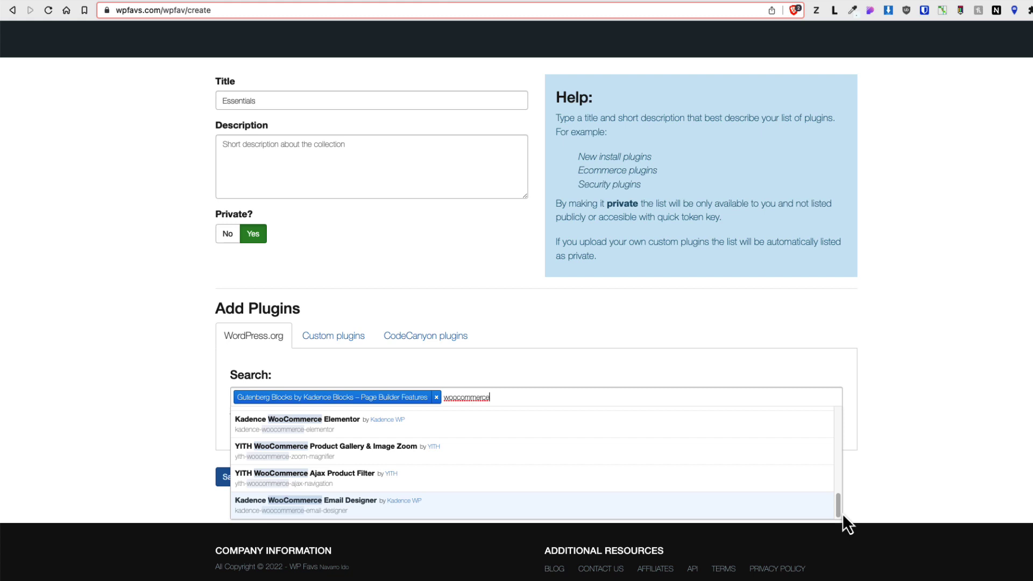
pyautogui.moveTo(838, 511); pyautogui.dragTo(837, 421)
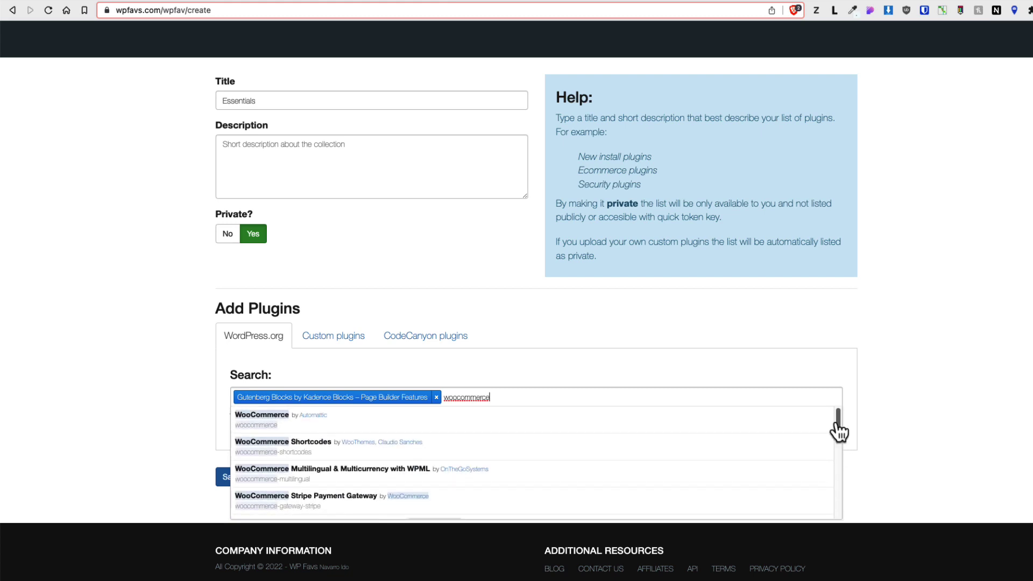
pyautogui.click(271, 426)
pyautogui.click(96, 379)
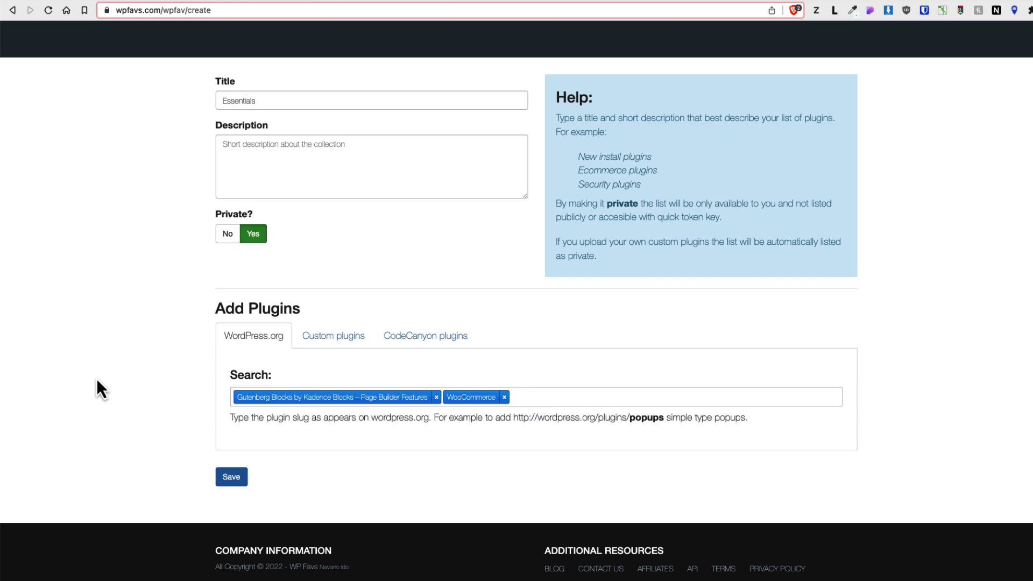
# - Save the Essentials list, then copy the account's API key from My Wp Favs
pyautogui.click(231, 479)
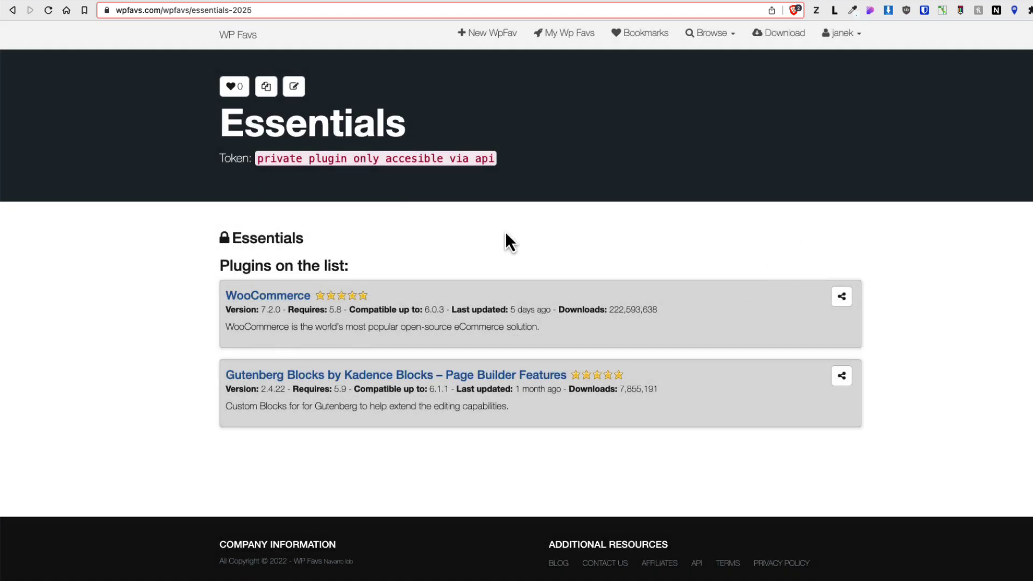
pyautogui.click(557, 37)
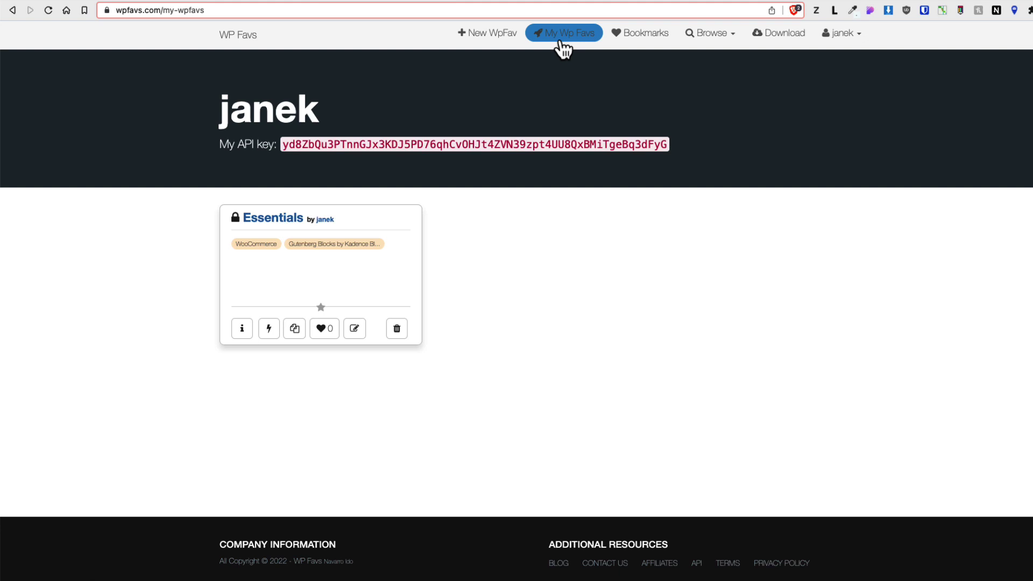
pyautogui.moveTo(285, 145); pyautogui.dragTo(646, 147)
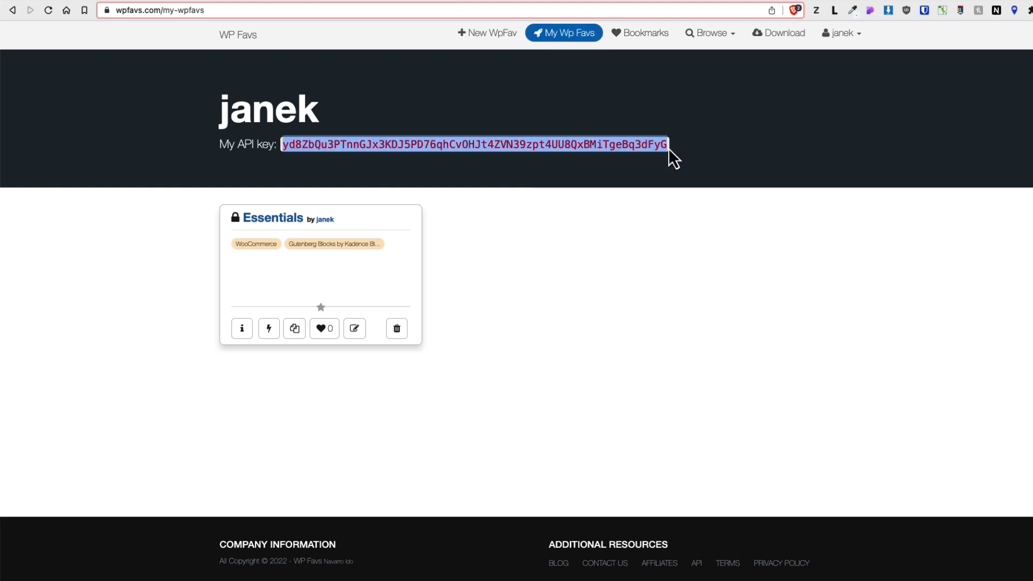
pyautogui.rightClick(618, 147)
# - Copy the account API key, paste it into Wp Favs' API Key field and fetch the Essentials list
pyautogui.click(639, 171)
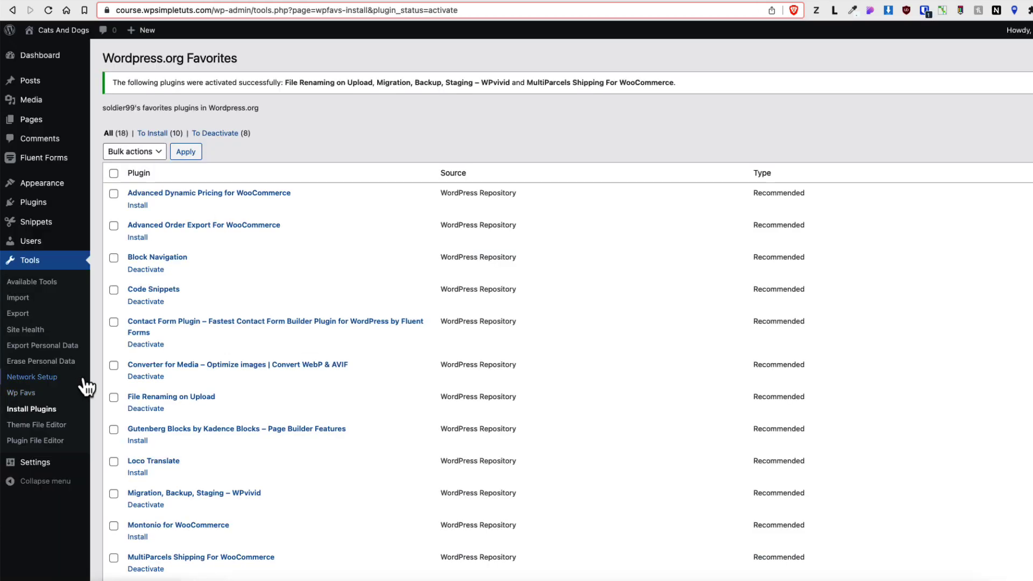
pyautogui.click(24, 394)
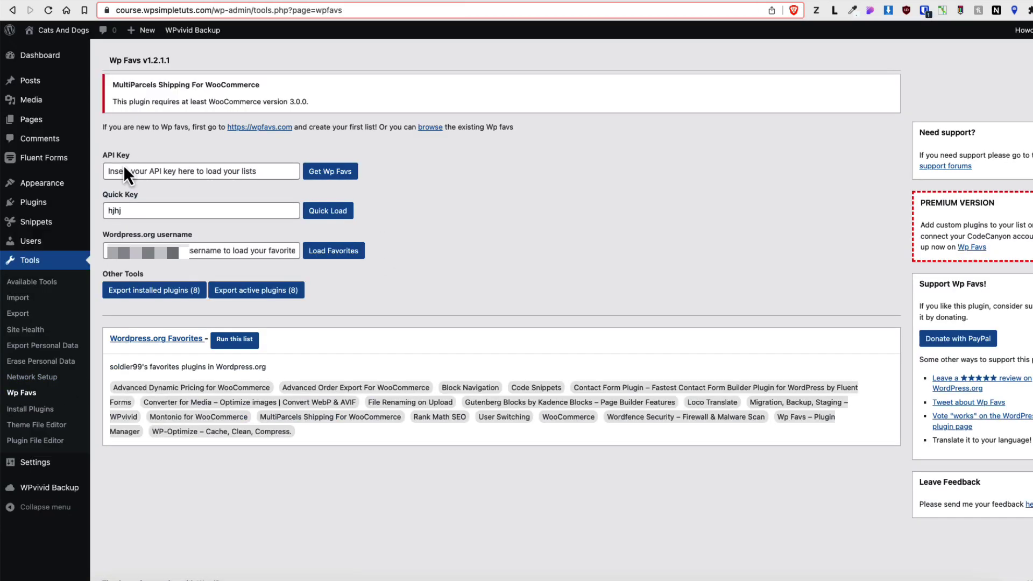
pyautogui.click(144, 171)
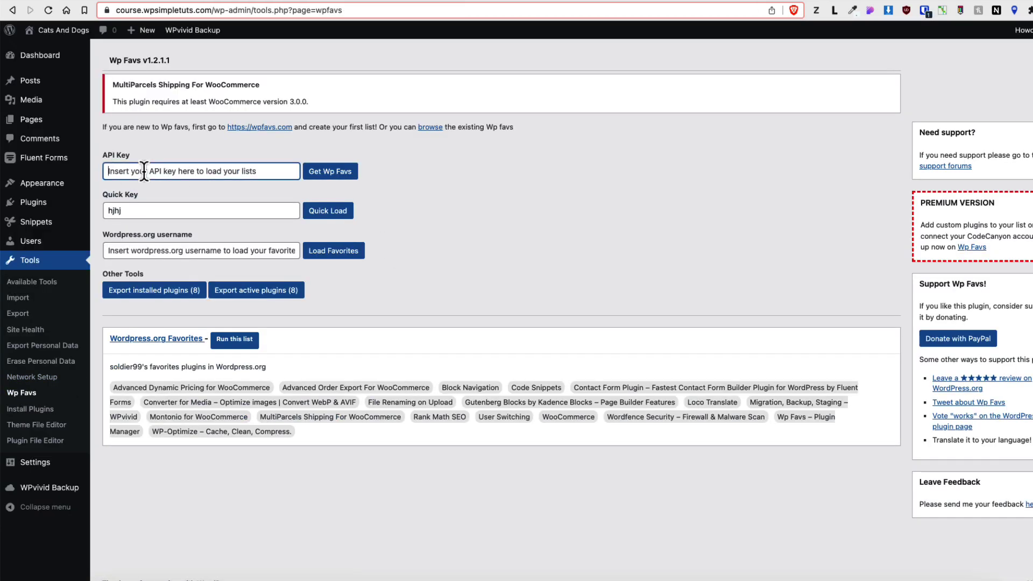
pyautogui.press('super+v')
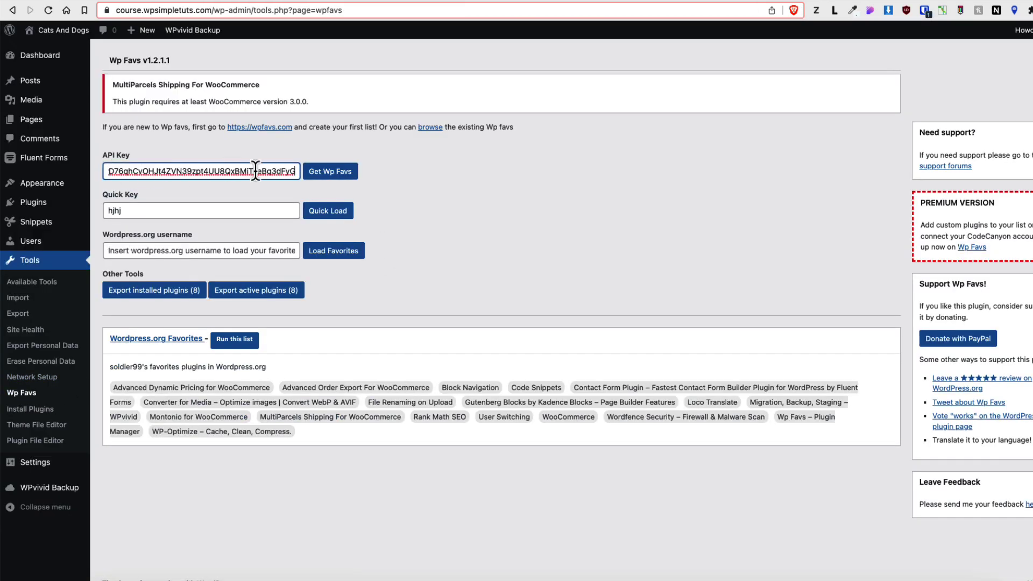
pyautogui.click(328, 175)
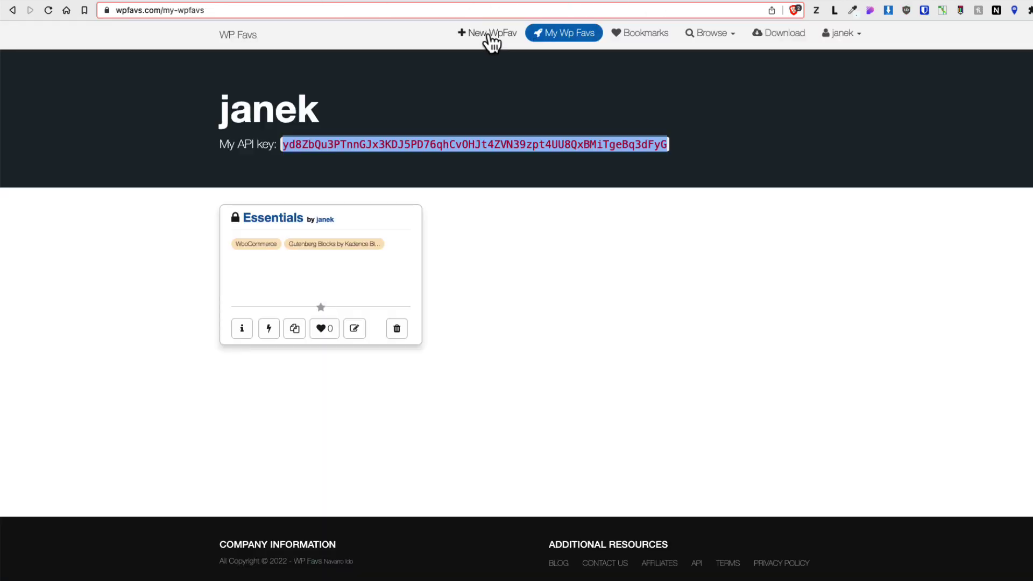
# - Start a new private WpFav list titled 'Woocommerce'
pyautogui.click(490, 37)
pyautogui.write('Woocommerc')
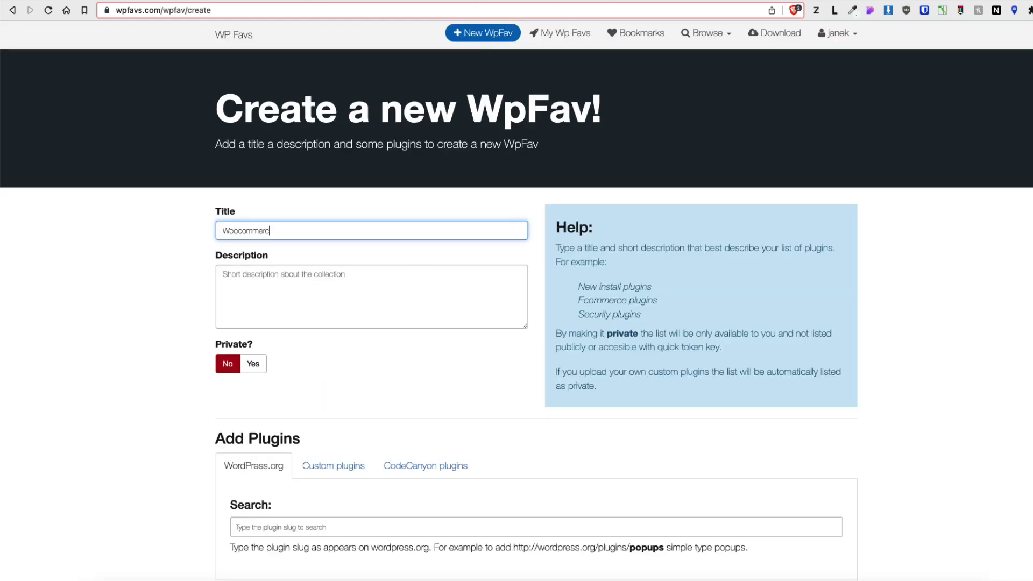
pyautogui.write('e')
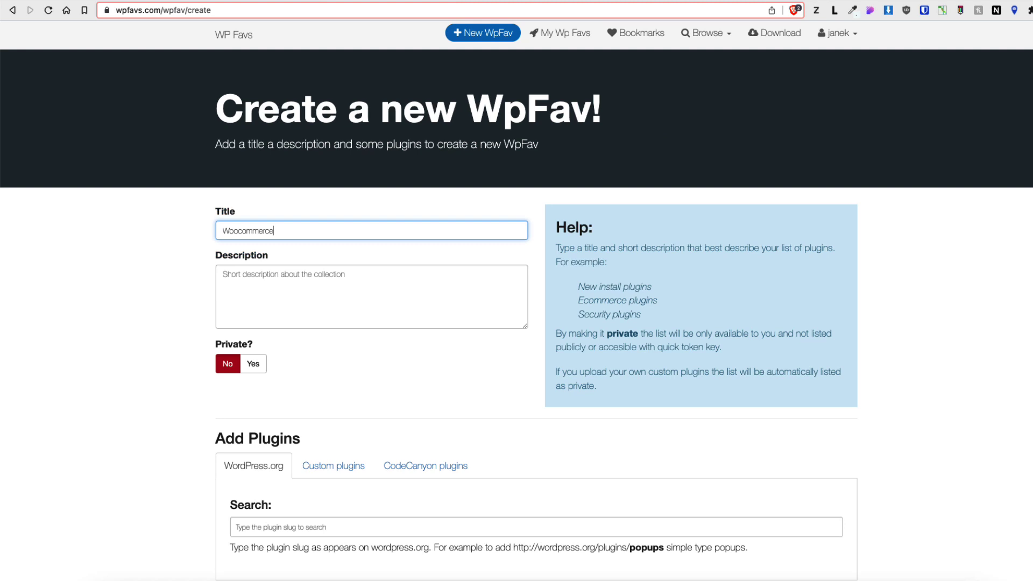
pyautogui.click(253, 363)
pyautogui.scroll(-3, 364, 379)
# - Add WooCommerce, YITH WooCommerce Quick View and WooCommerce Multilingual & Multicurrency with WPML, then save the list
pyautogui.click(364, 386)
pyautogui.write('woocommerce')
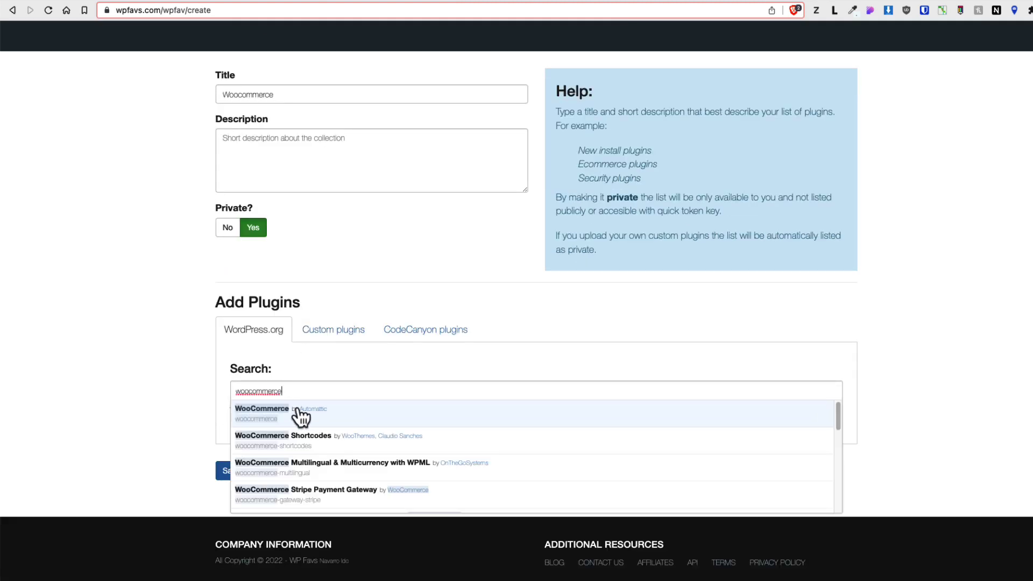
pyautogui.click(299, 415)
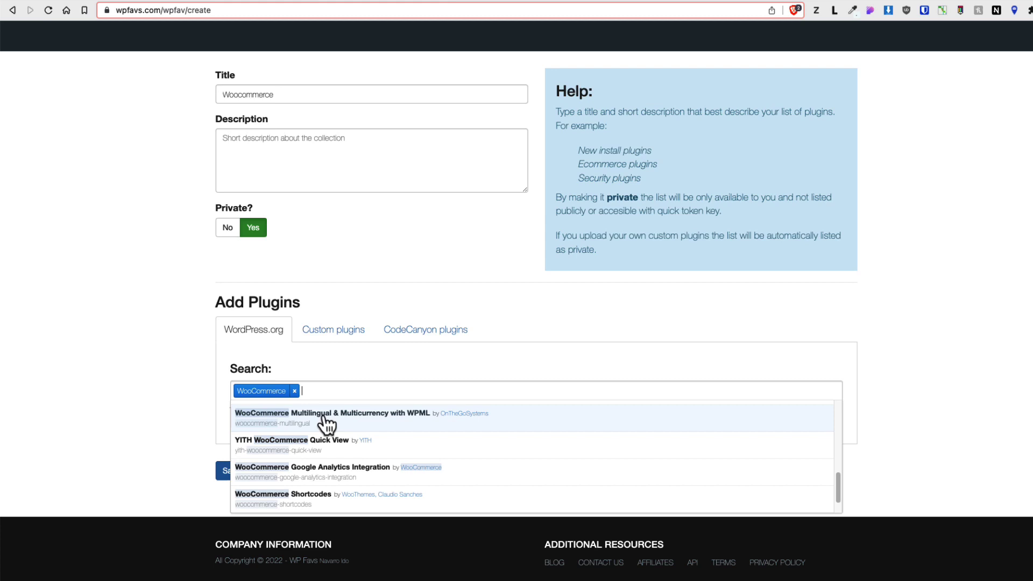
pyautogui.click(307, 445)
pyautogui.click(307, 467)
pyautogui.click(165, 387)
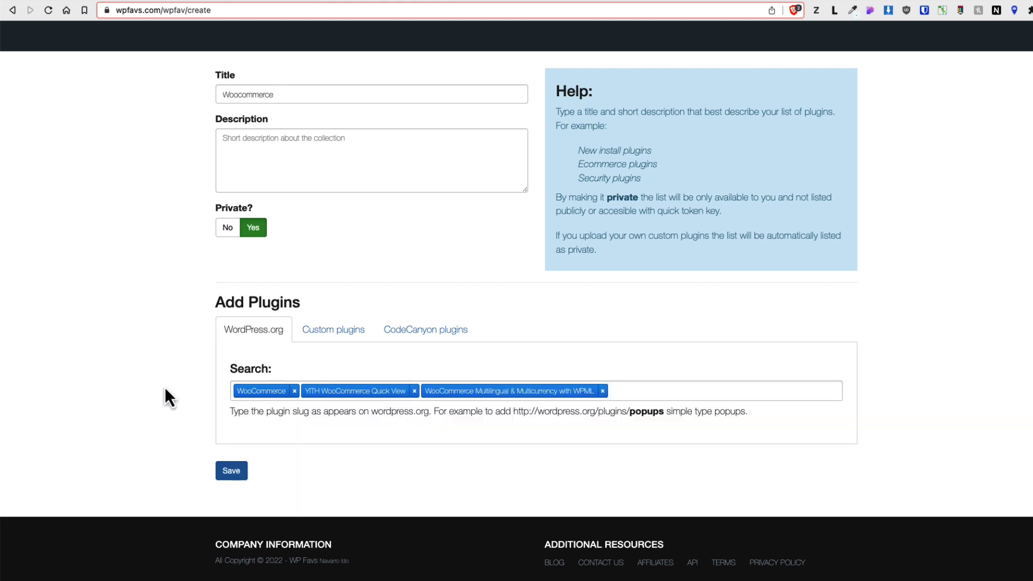
pyautogui.click(231, 471)
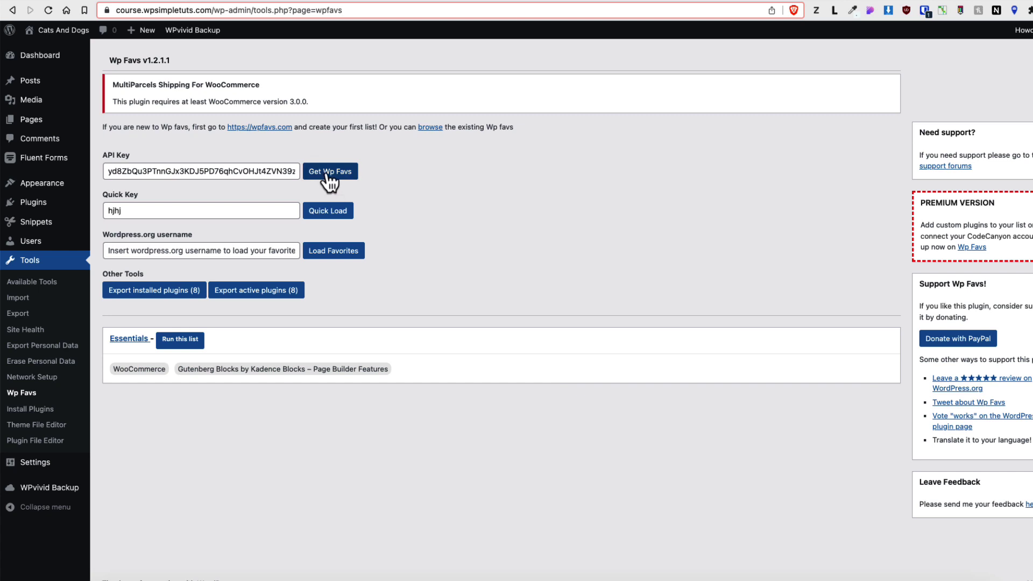
# - Fetch the Wp Favs lists again so Woocommerce shows below Essentials
pyautogui.click(327, 174)
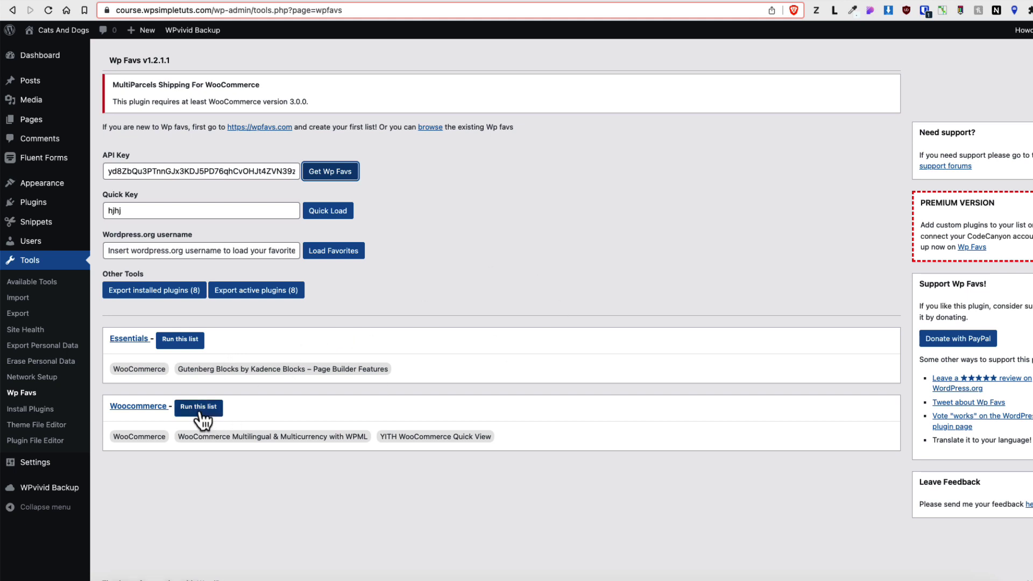
pyautogui.click(189, 344)
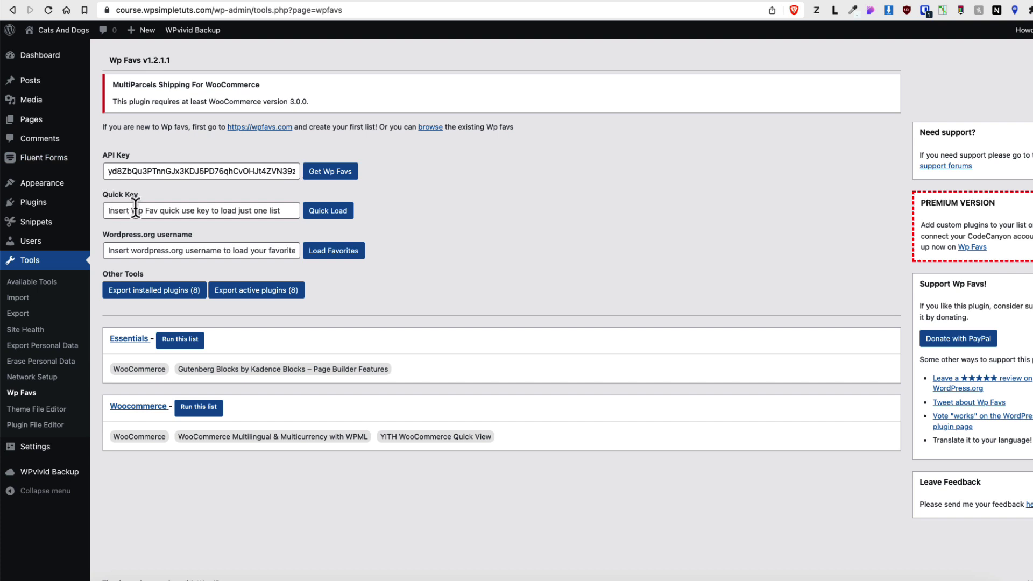
# - Reveal the Essentials card's quick token on the WP Favs website, then return to WordPress
pyautogui.hotkey('ctrl', 'Tab')
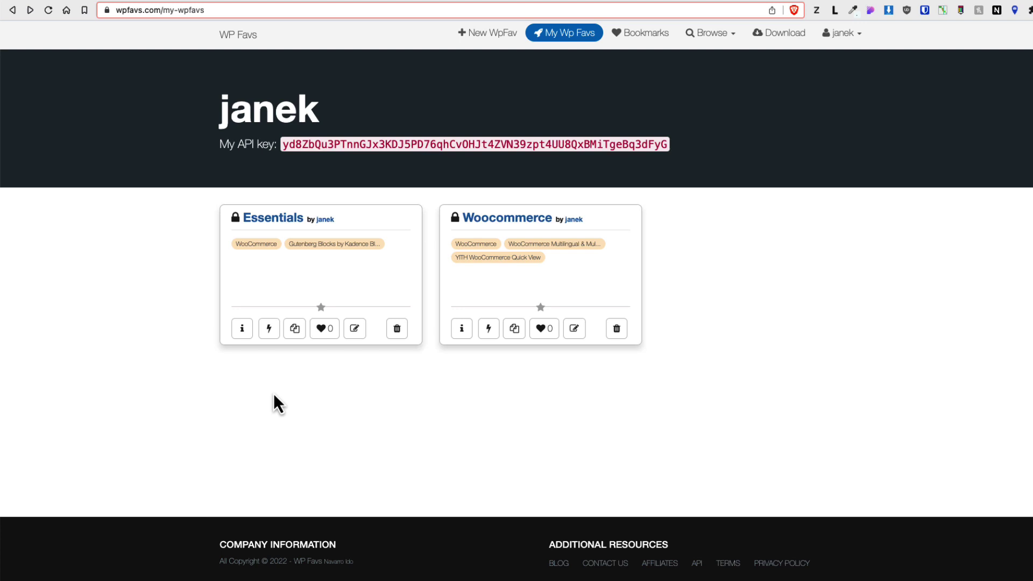
pyautogui.click(271, 329)
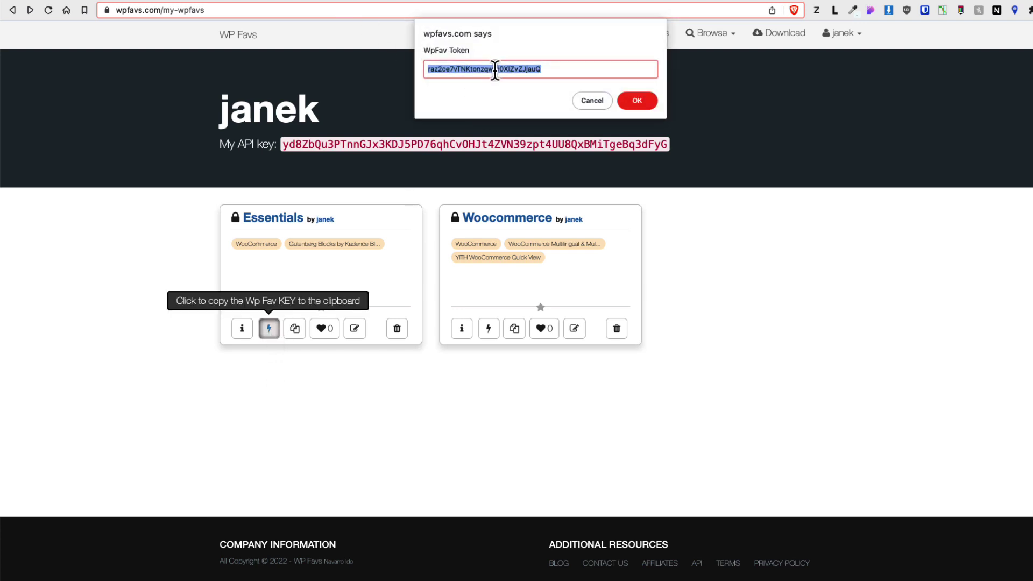
pyautogui.hotkey('ctrl', 'Tab')
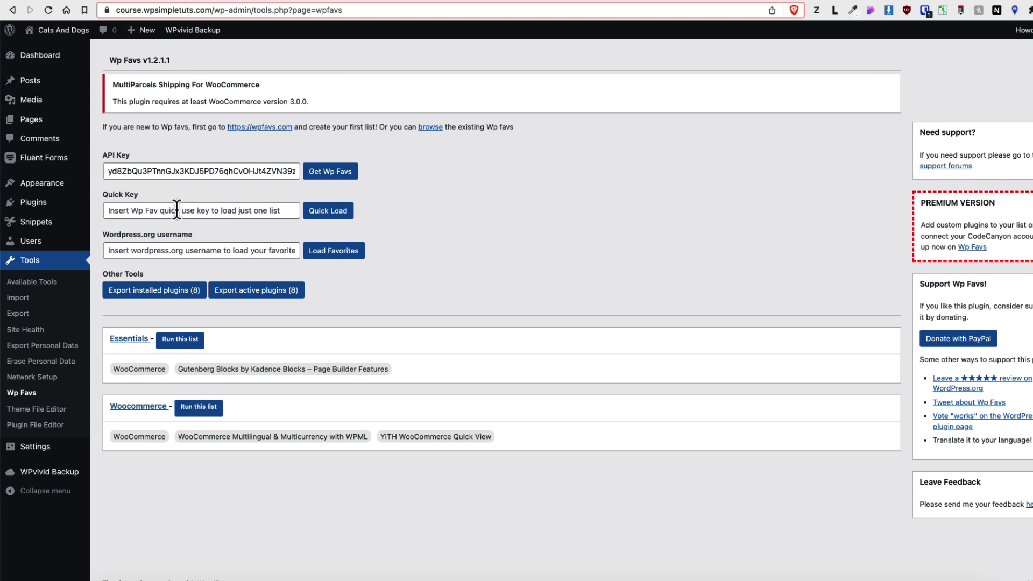
# - Copy the Essentials quick token, paste it into Quick Key and Quick Load it
pyautogui.click(176, 210)
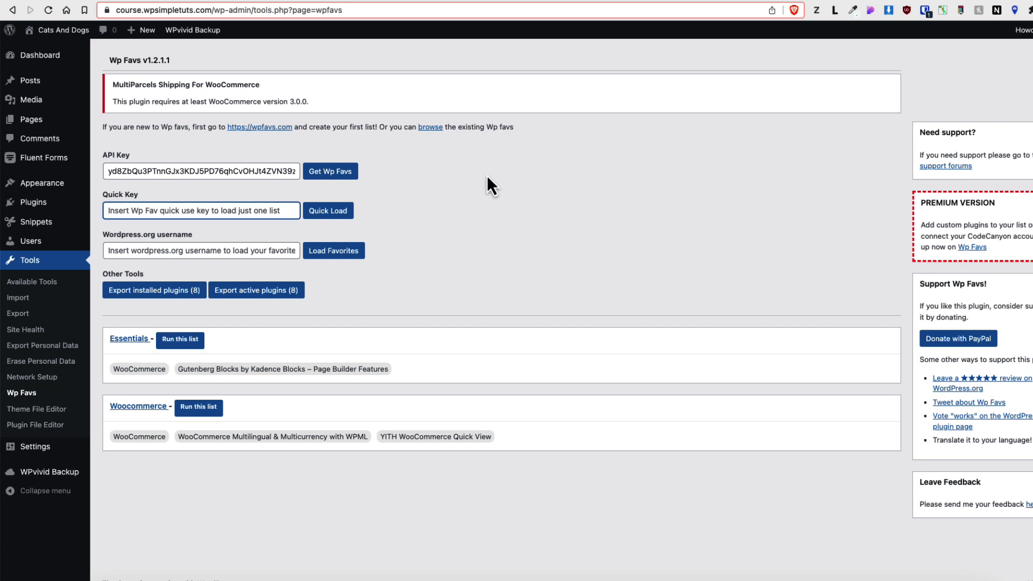
pyautogui.hotkey('ctrl', 'Tab')
pyautogui.rightClick(484, 69)
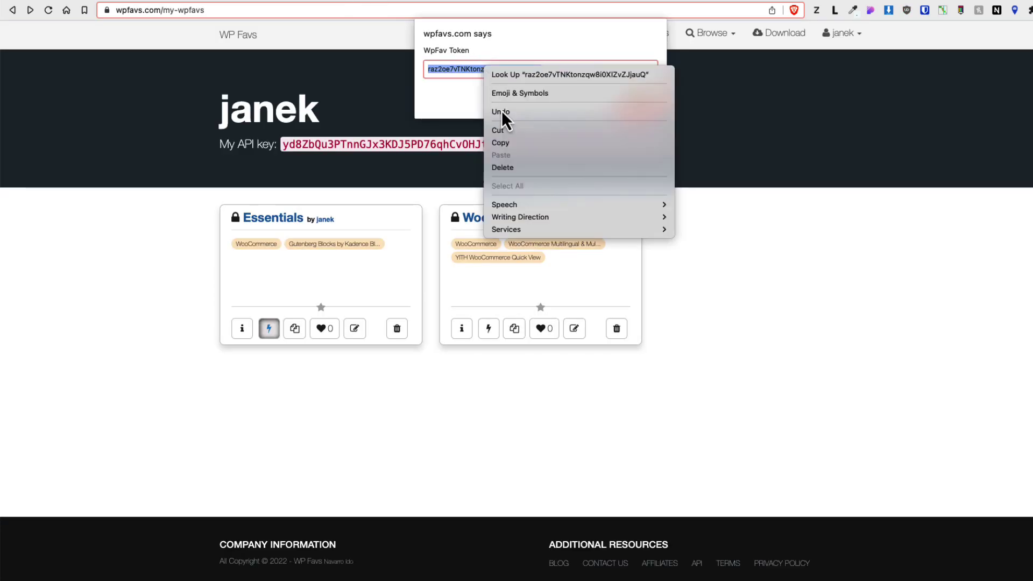
pyautogui.click(501, 147)
pyautogui.hotkey('ctrl', 'Tab')
pyautogui.click(213, 211)
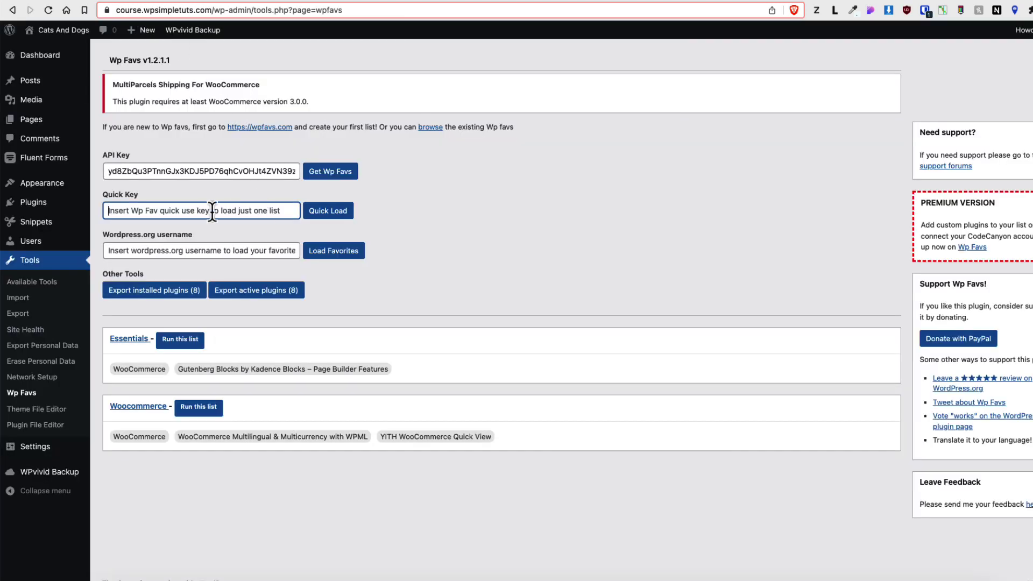
pyautogui.press('super+v')
pyautogui.click(326, 212)
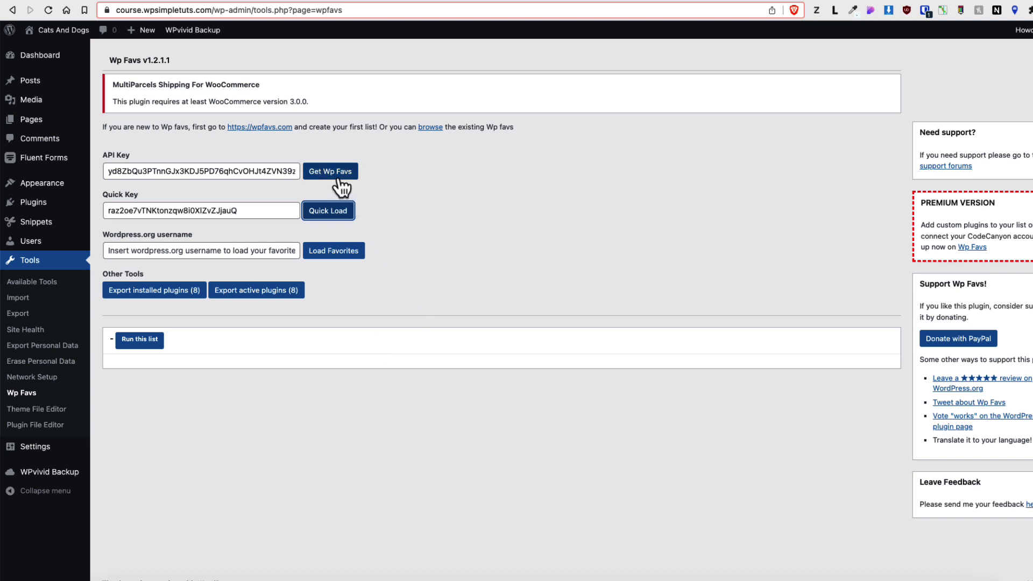
# - Show the WordPress.org Favorites tab under Plugins > Add New
pyautogui.moveTo(44, 249)
pyautogui.moveTo(27, 207)
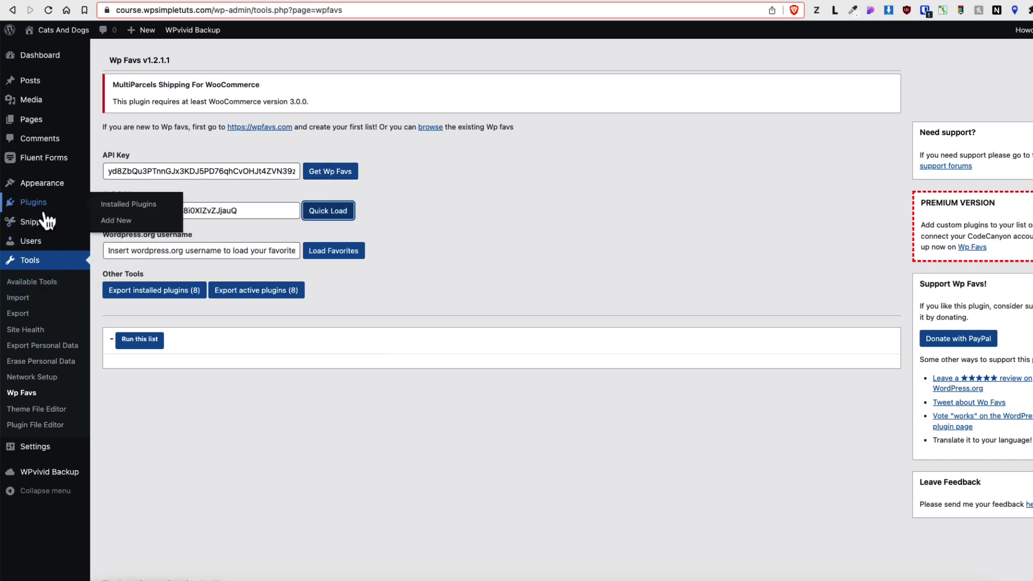
pyautogui.click(130, 226)
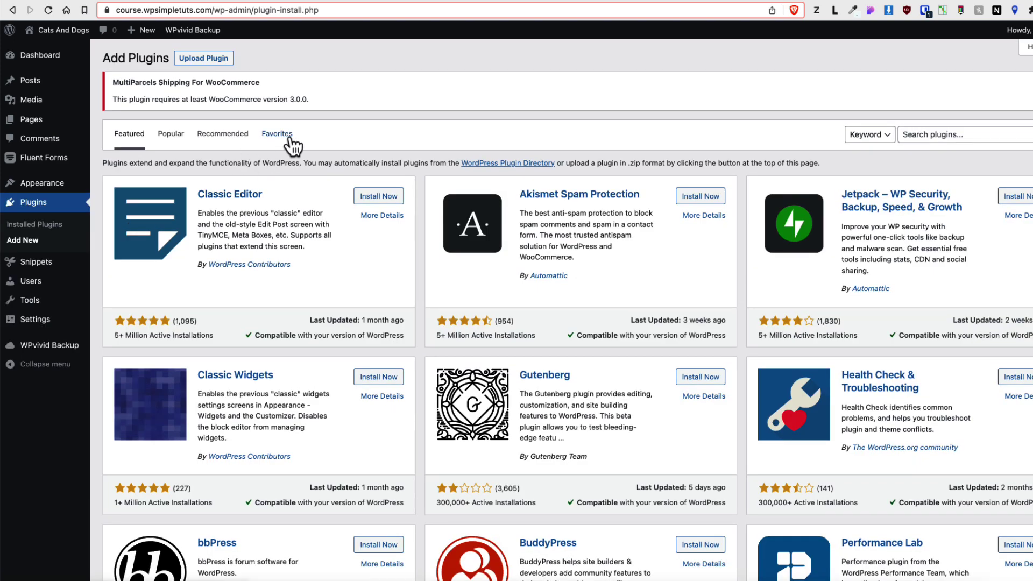
pyautogui.click(284, 141)
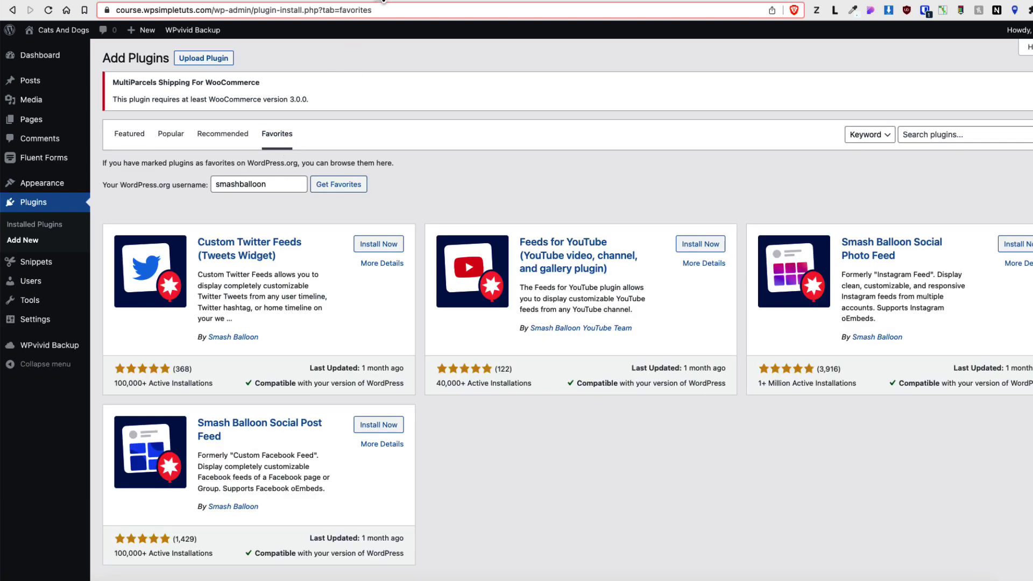
pyautogui.click(372, 2)
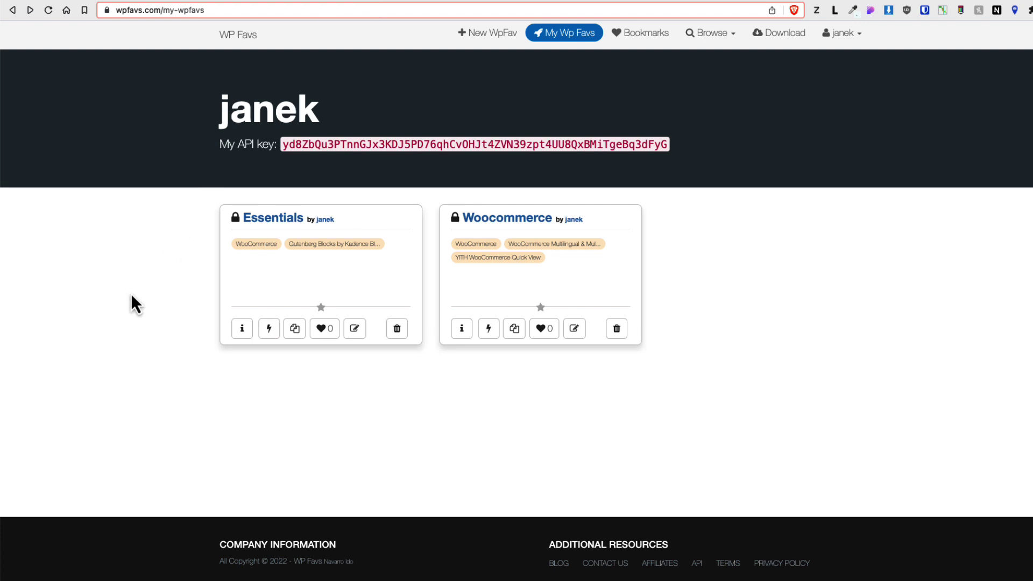
# - In a new WpFav form, view the Custom plugins and CodeCanyon plugins options
pyautogui.click(484, 33)
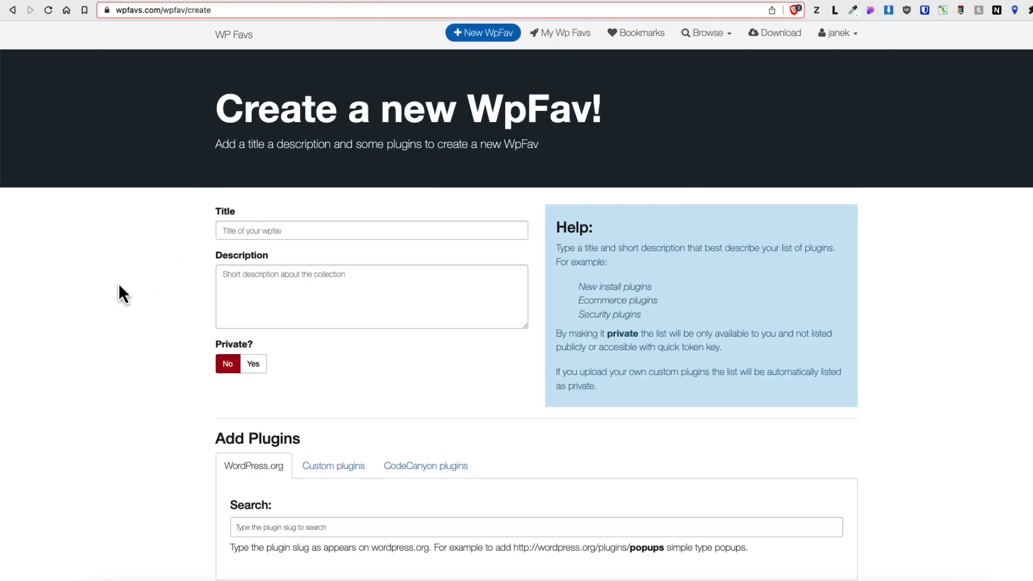
pyautogui.scroll(-2, 119, 287)
pyautogui.click(340, 397)
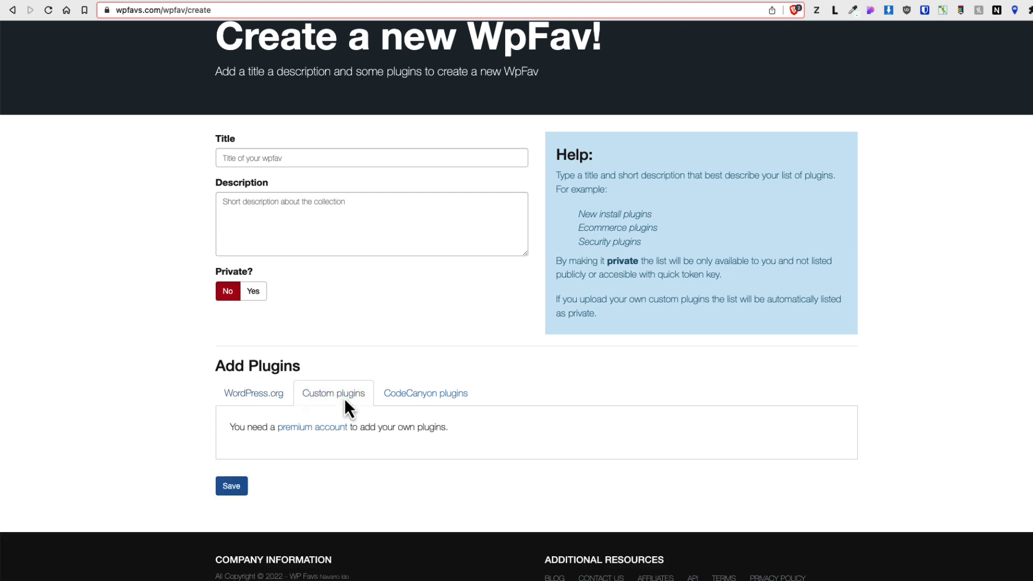
pyautogui.click(420, 397)
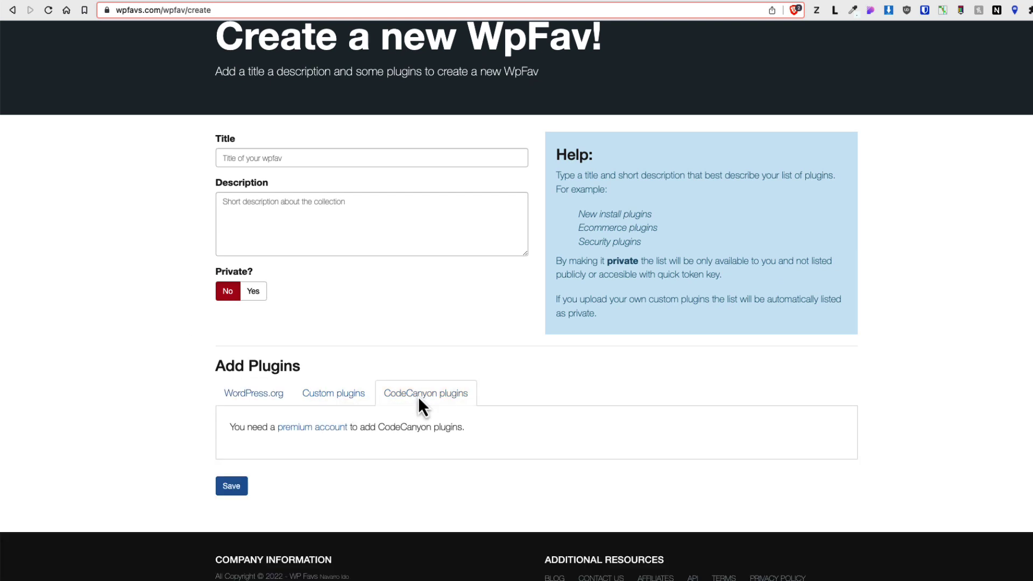